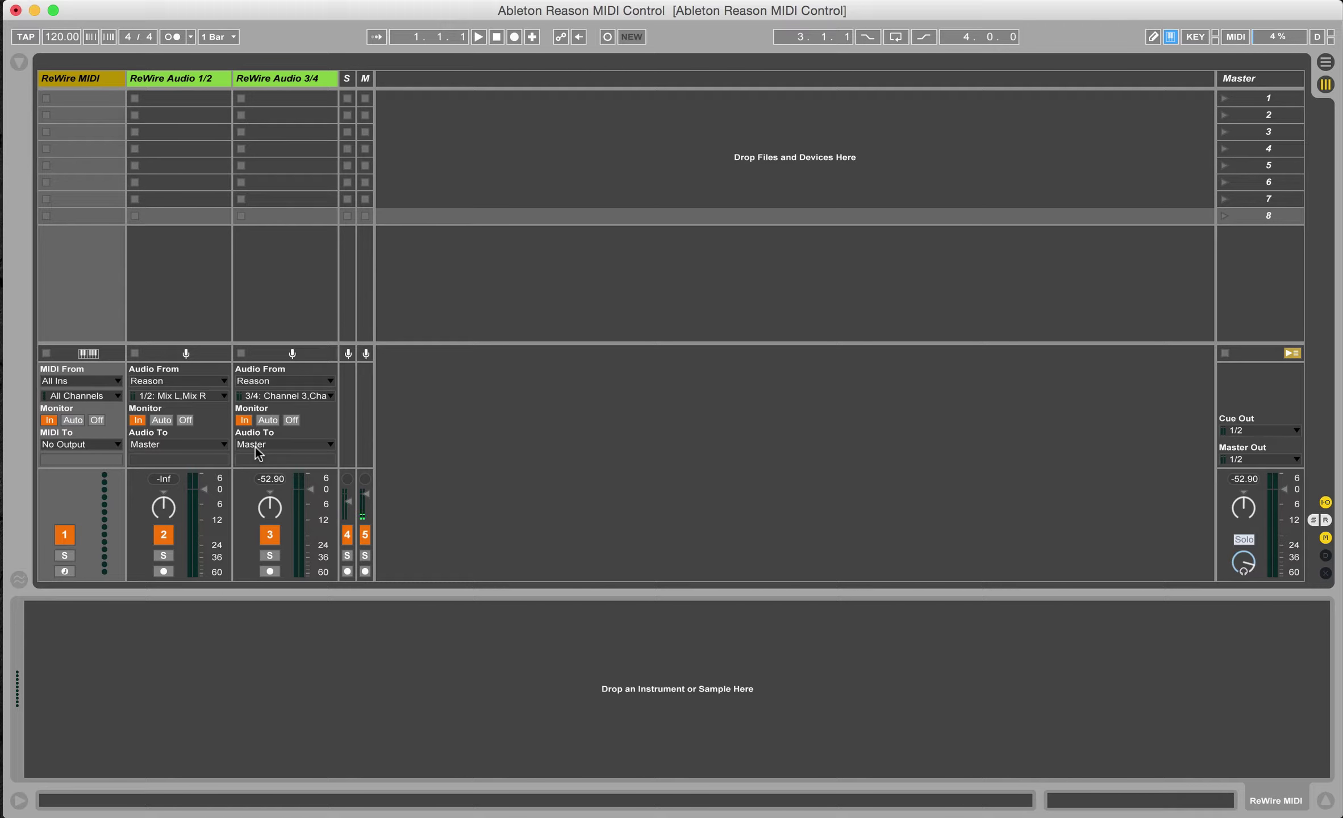
- Bring Reason to the front and open its Preferences
mouse_move(2, 372)
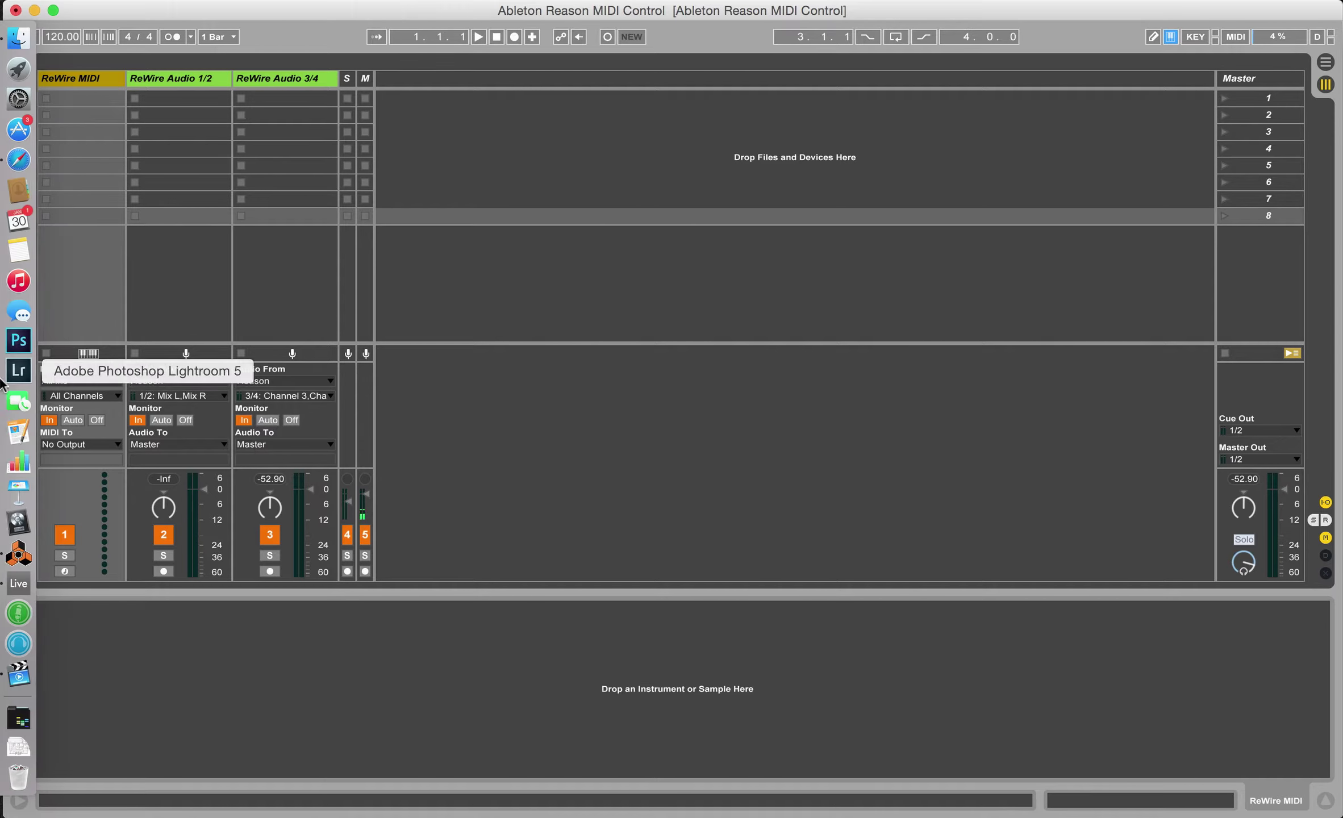
left_click(2, 565)
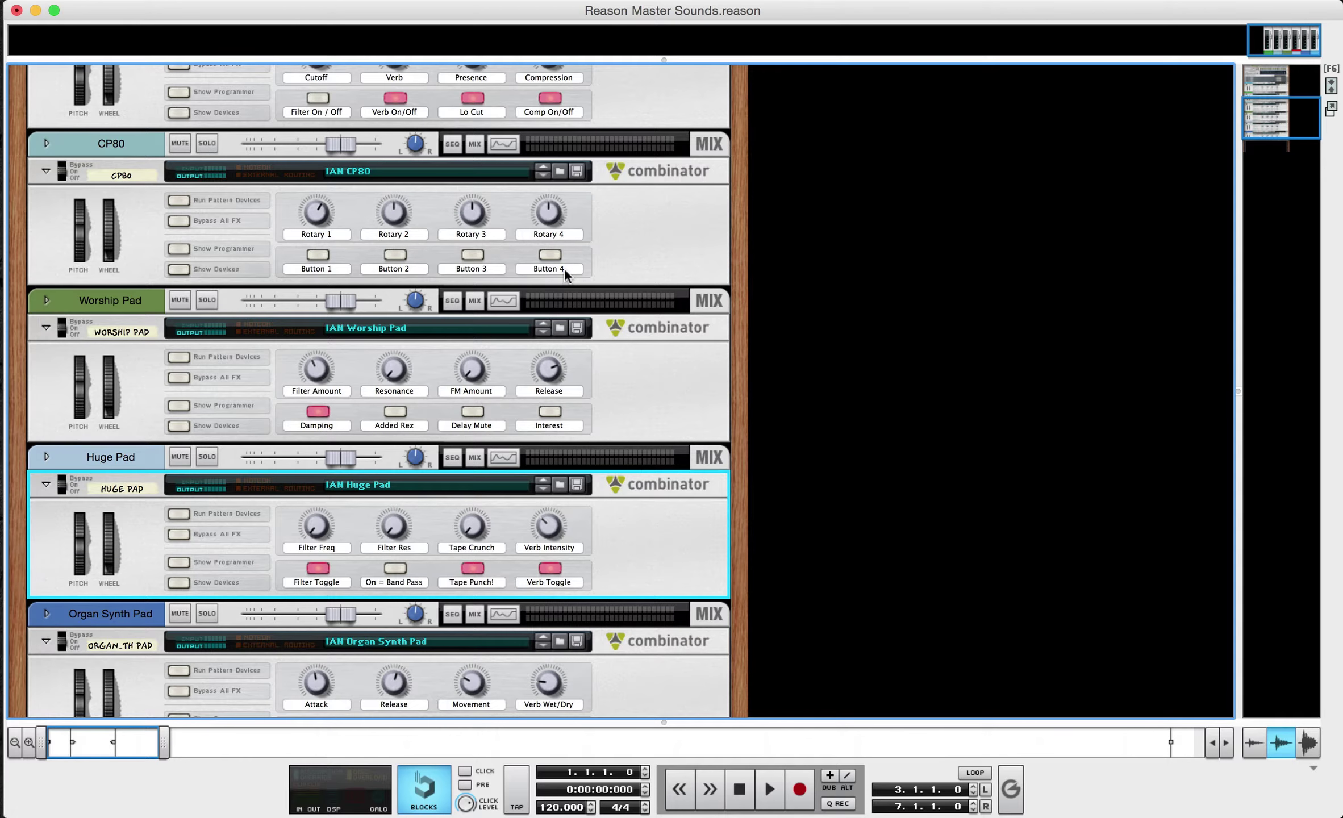
scroll(699, 172, "up", 10)
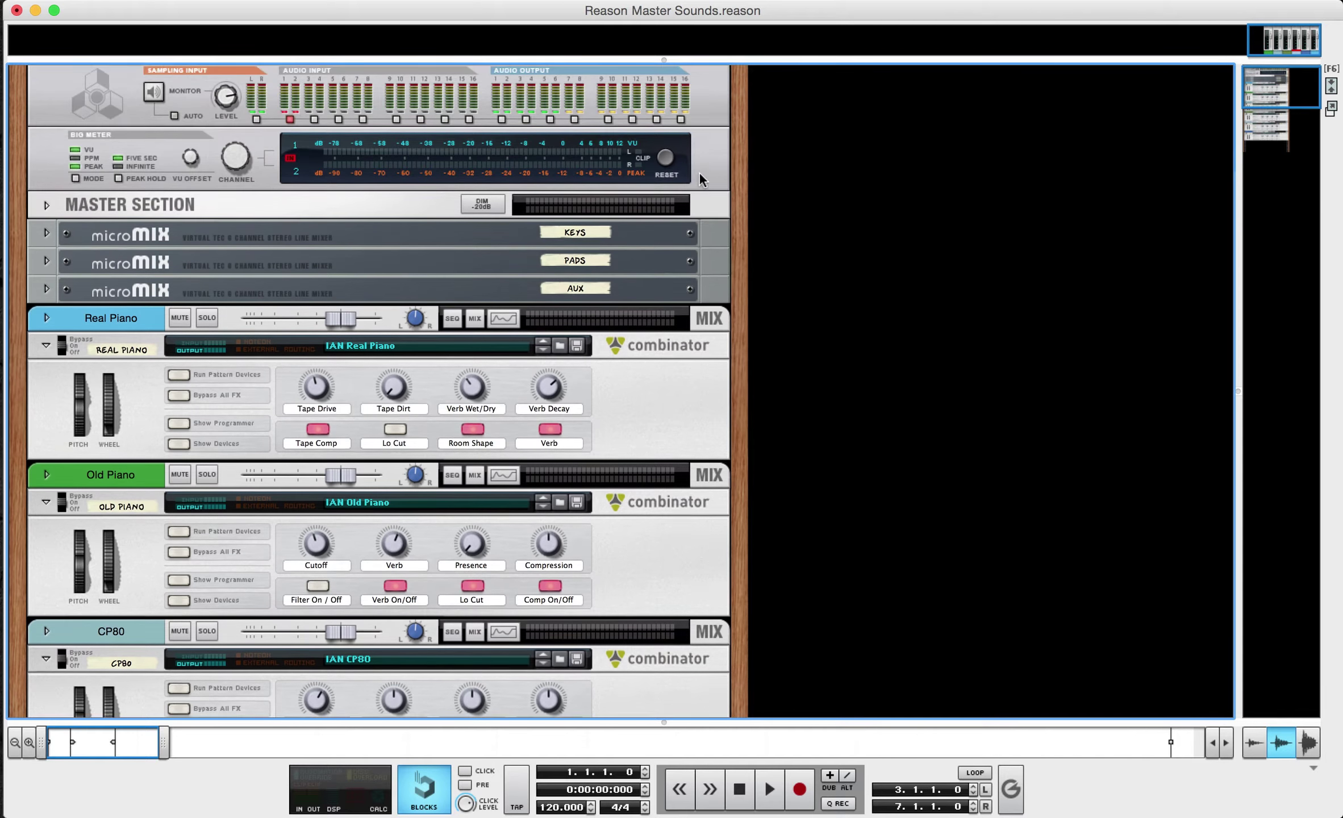
left_click(68, 0)
left_click(104, 40)
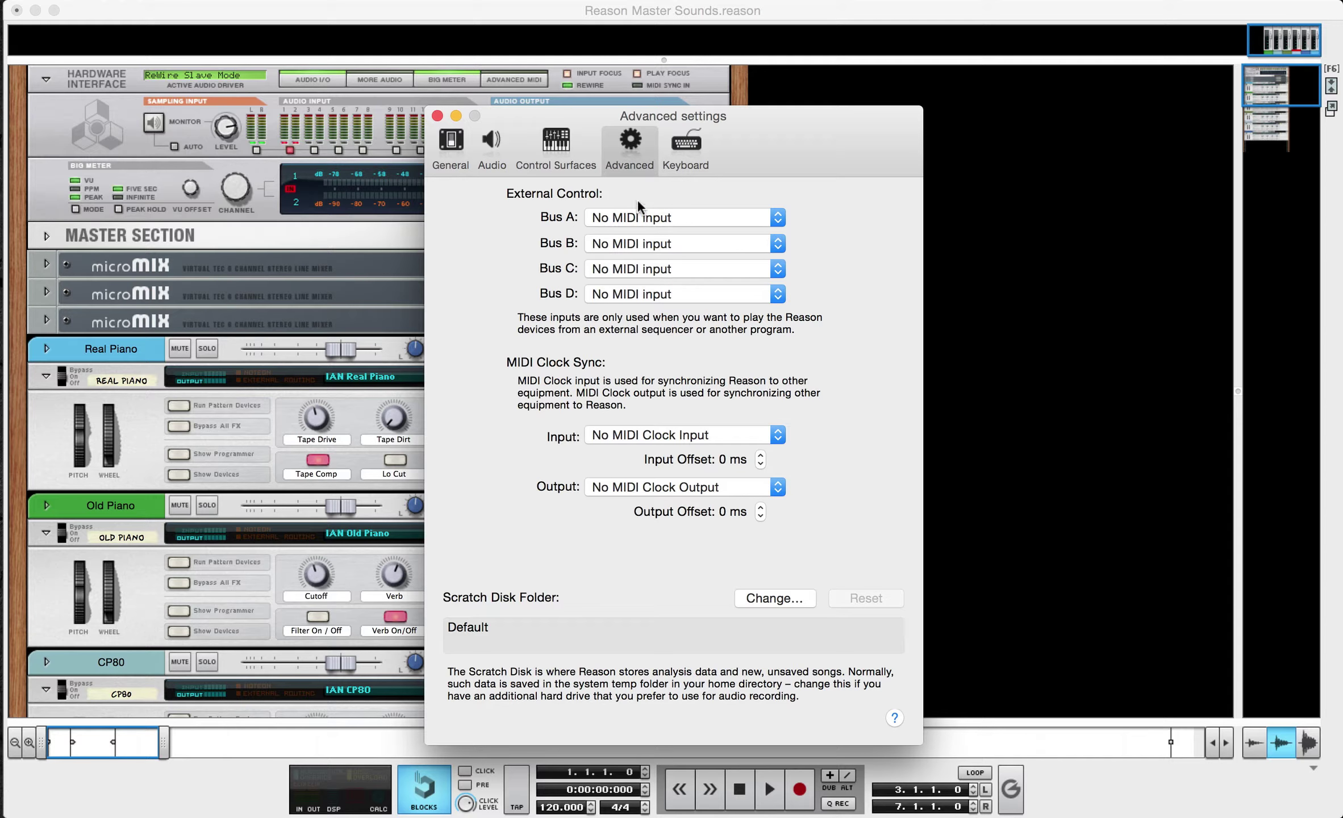
- Check the Control Surfaces and Audio settings, close Preferences, and return to Live
left_click(556, 145)
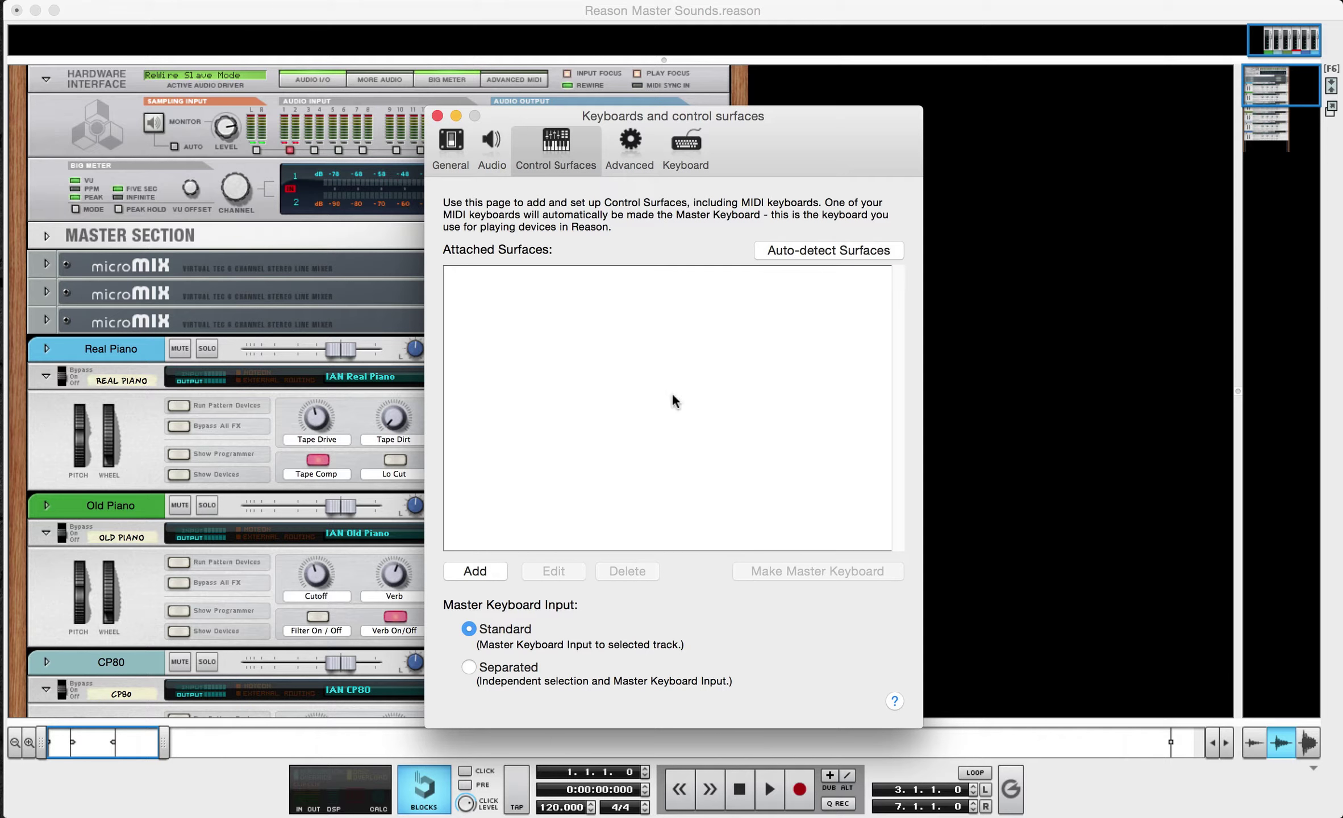
left_click(491, 144)
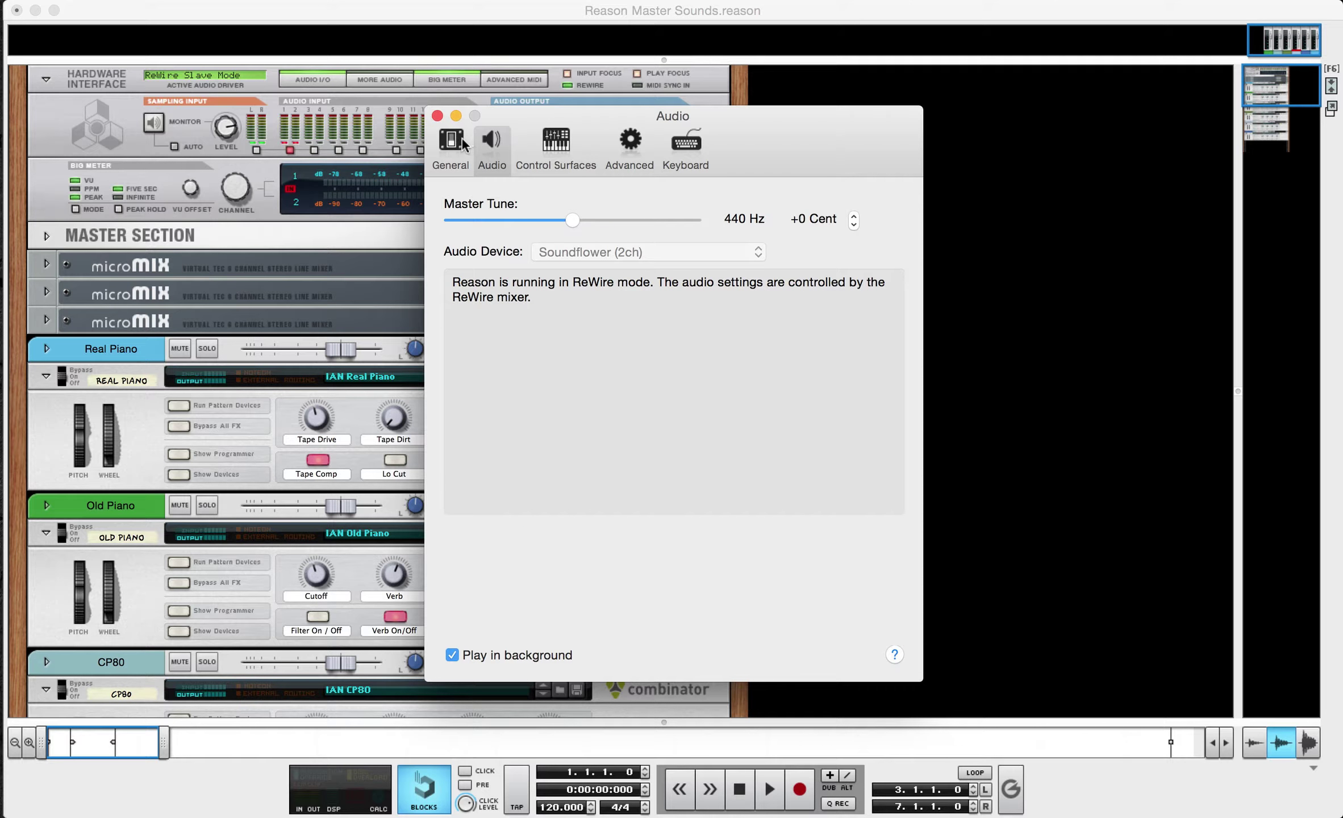
left_click(437, 116)
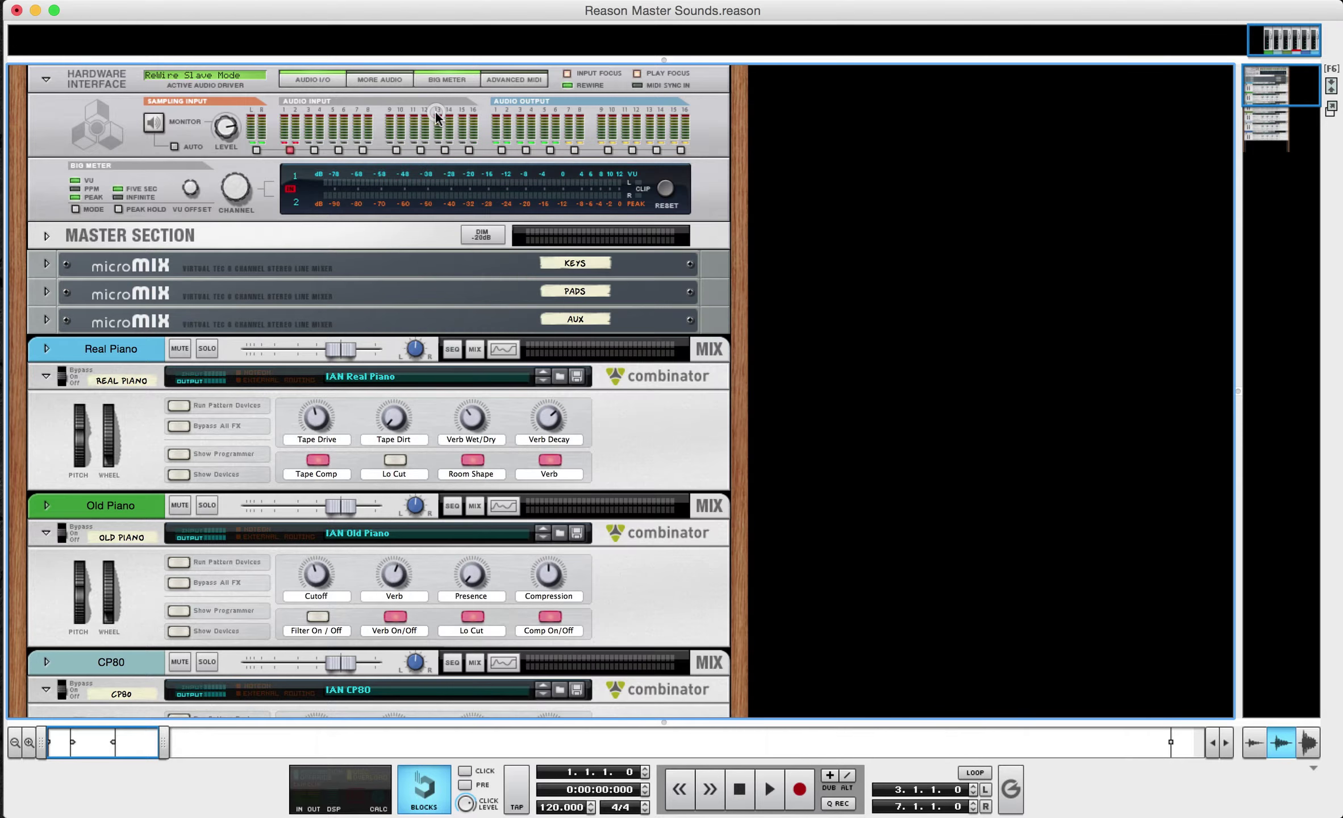
key("super+Tab")
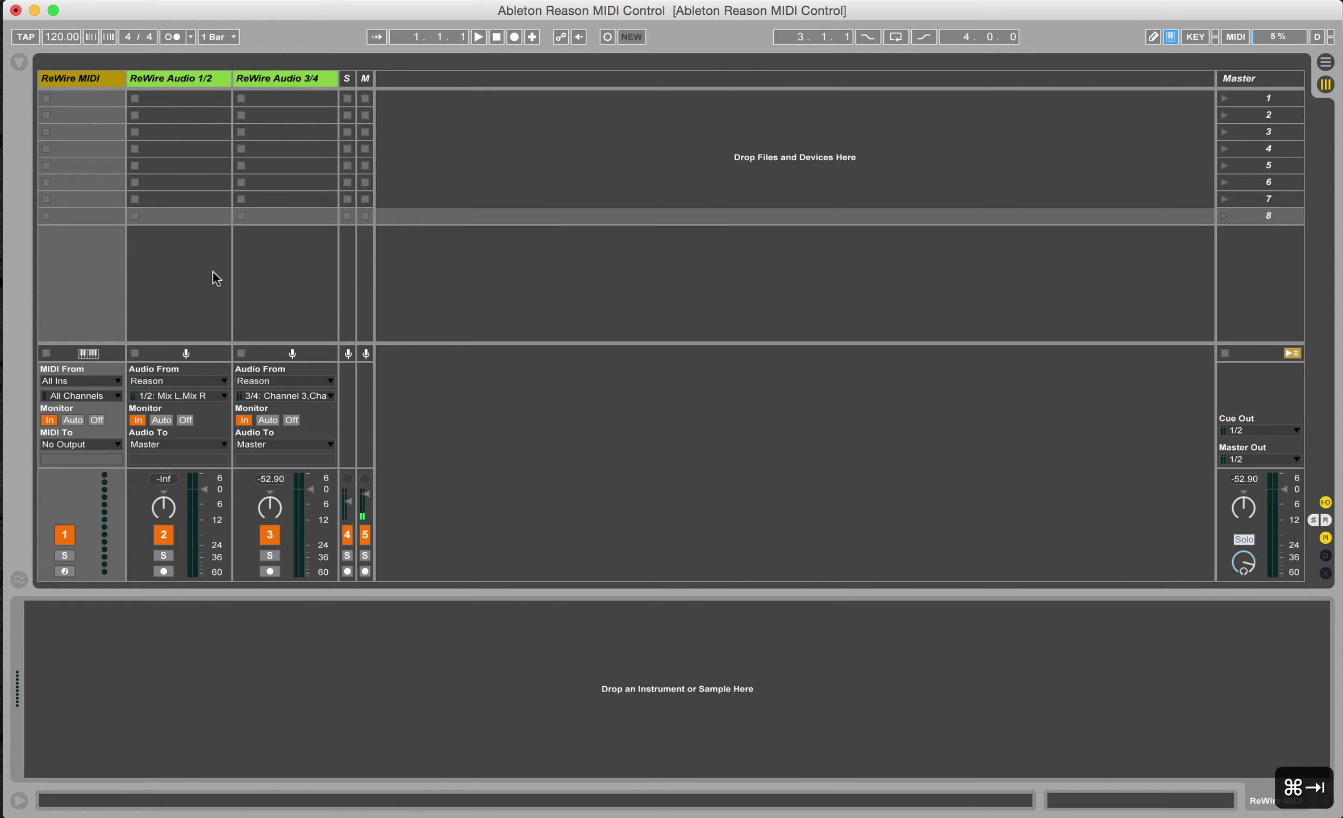
left_click(79, 78)
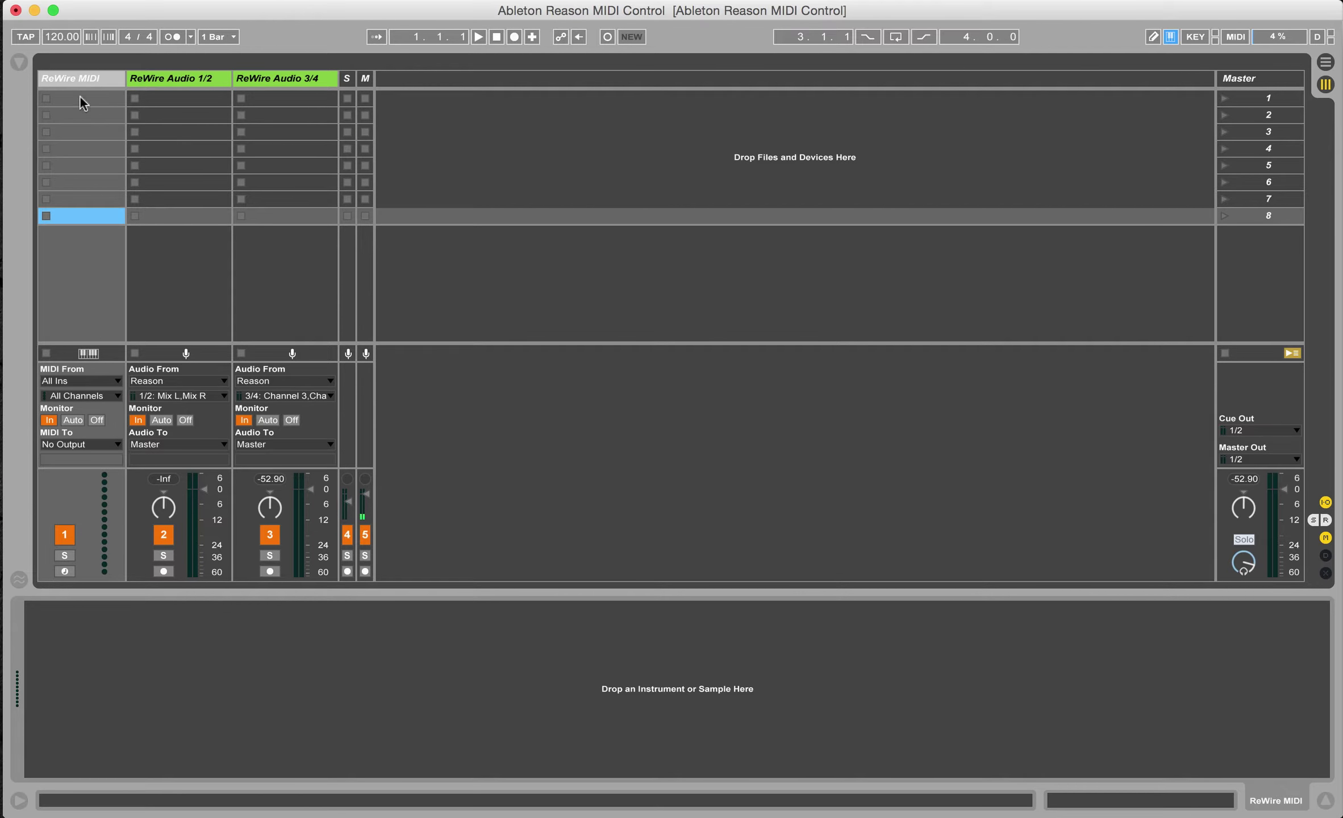
left_click(196, 78)
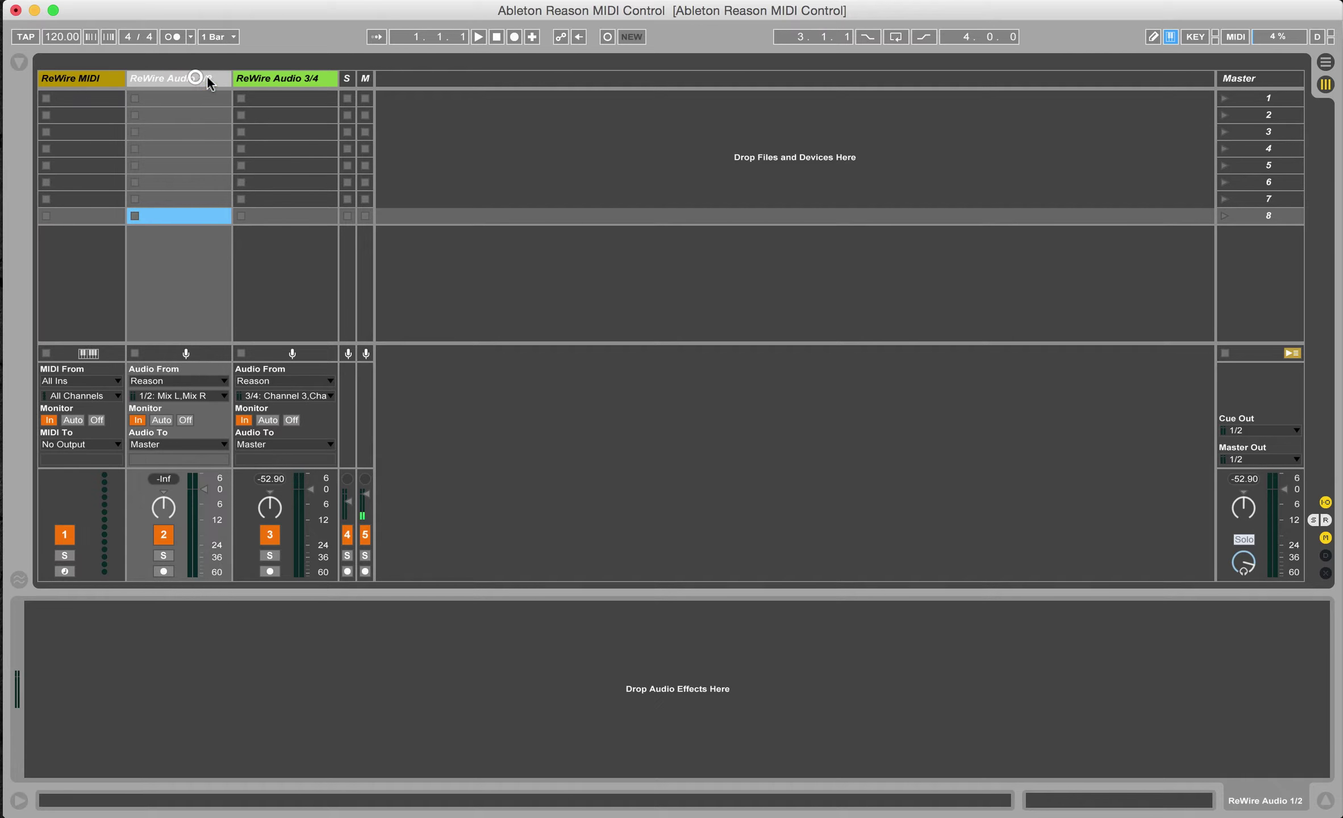
left_click(255, 78)
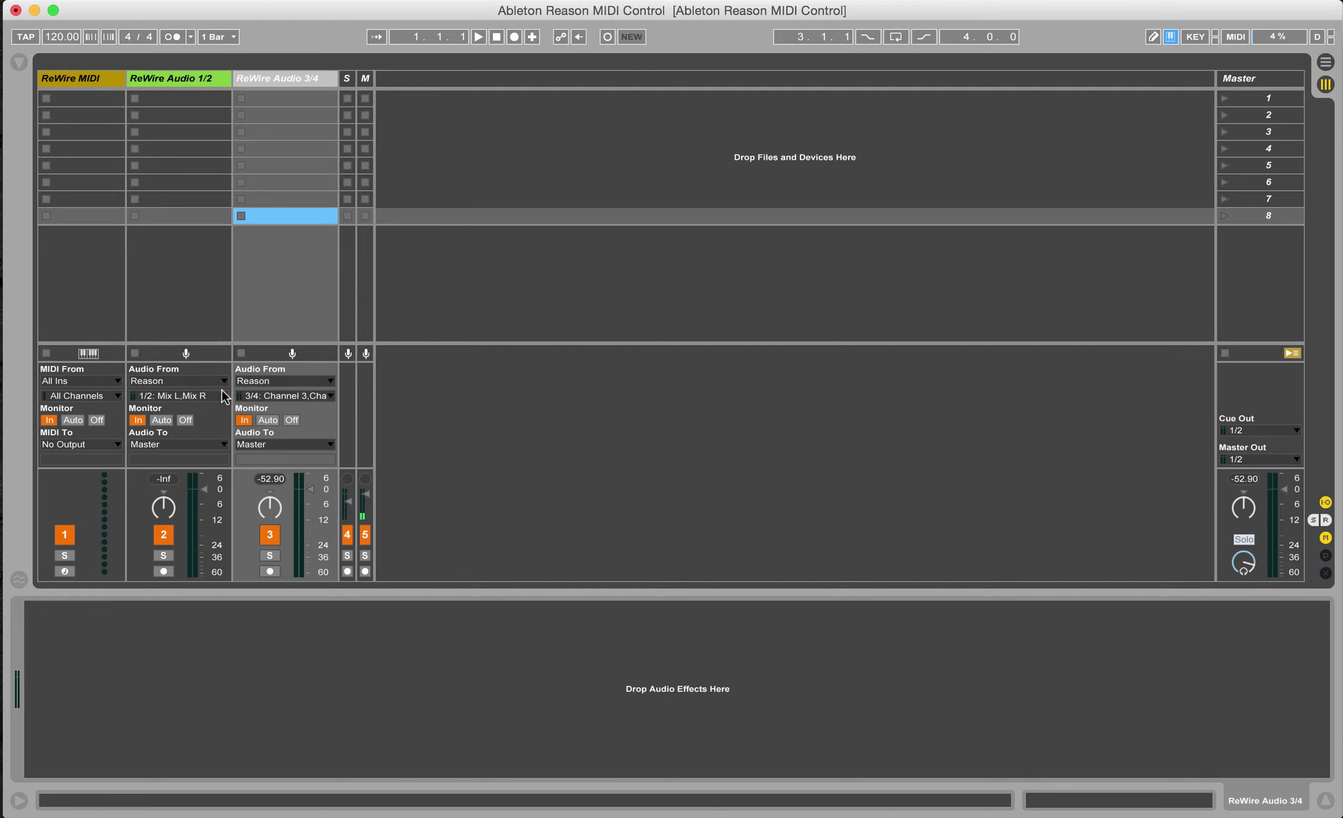
left_click(250, 395)
left_click(259, 395)
left_click(207, 396)
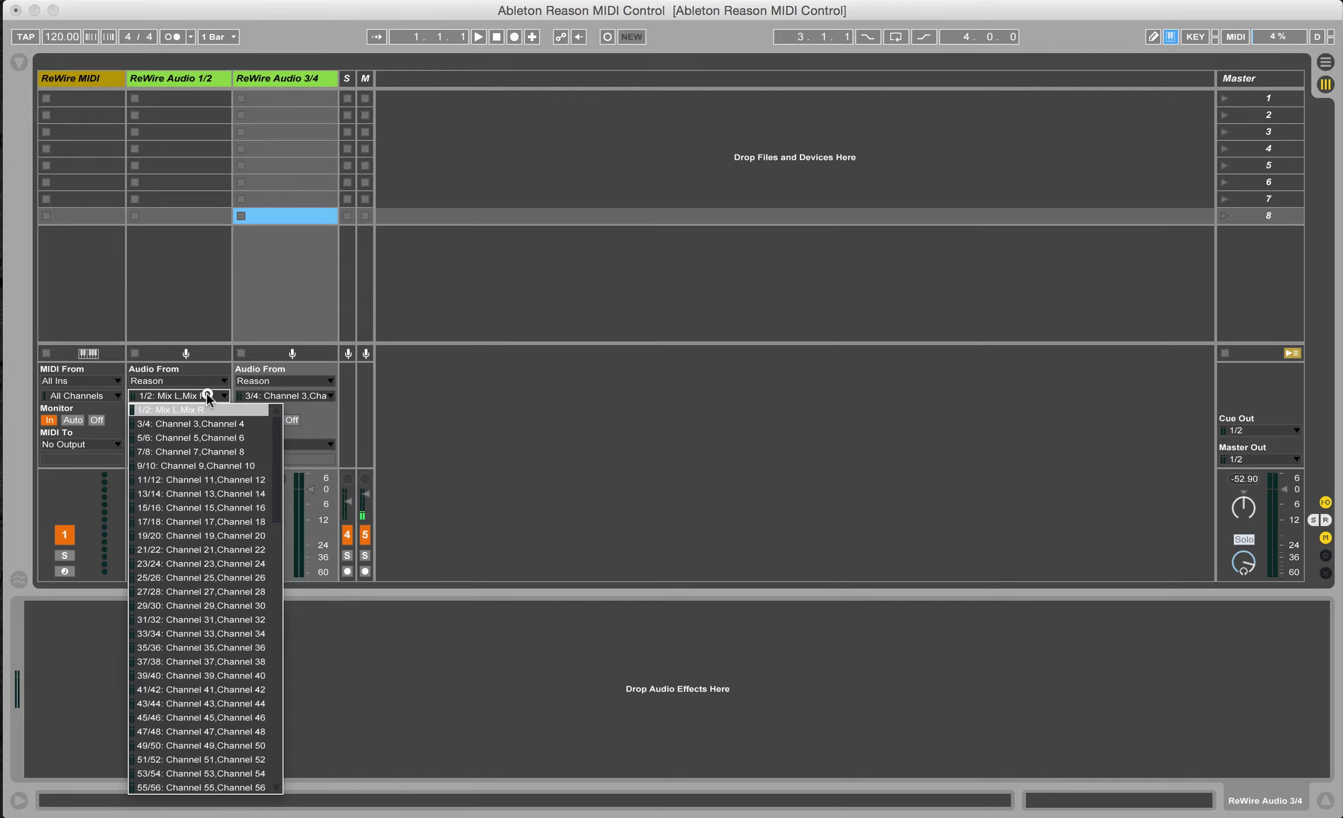
left_click(207, 394)
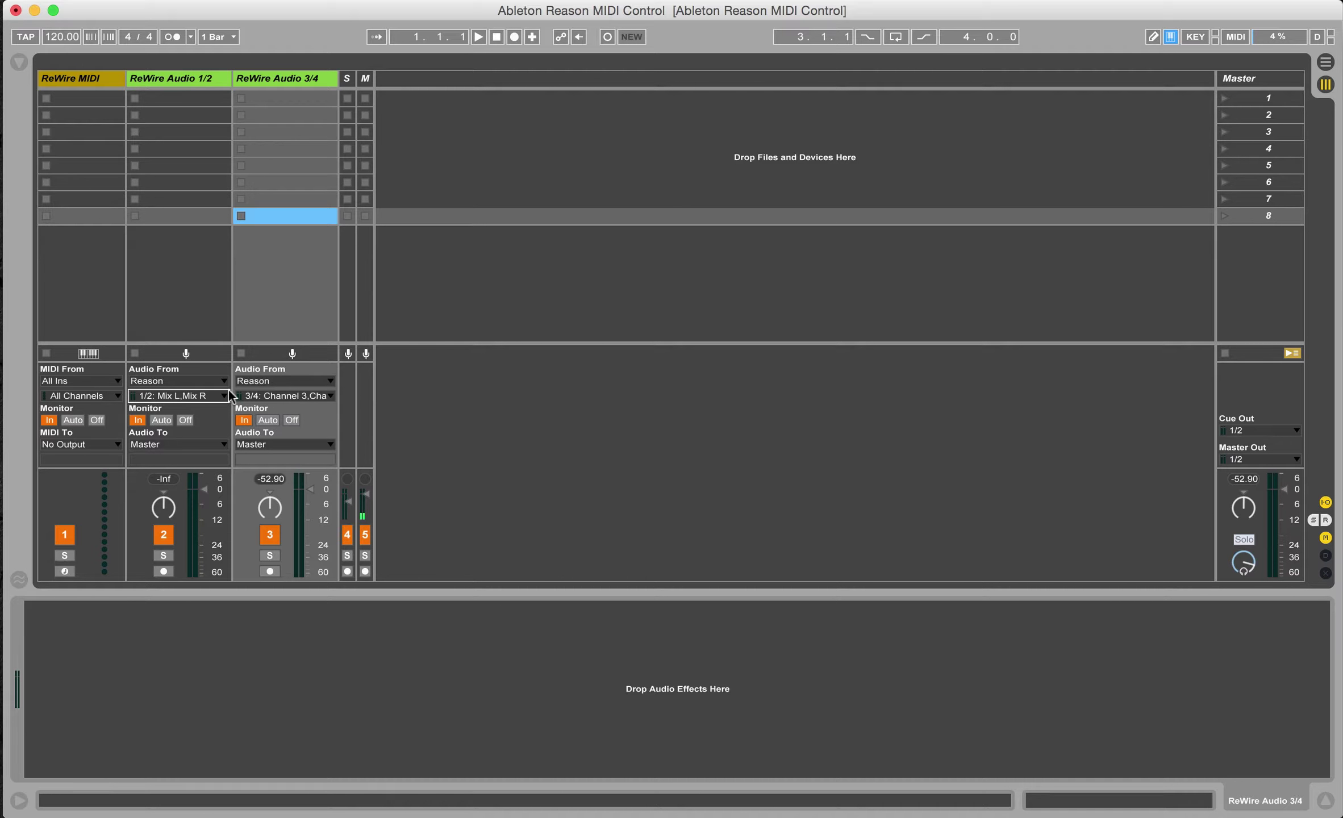
left_click(203, 395)
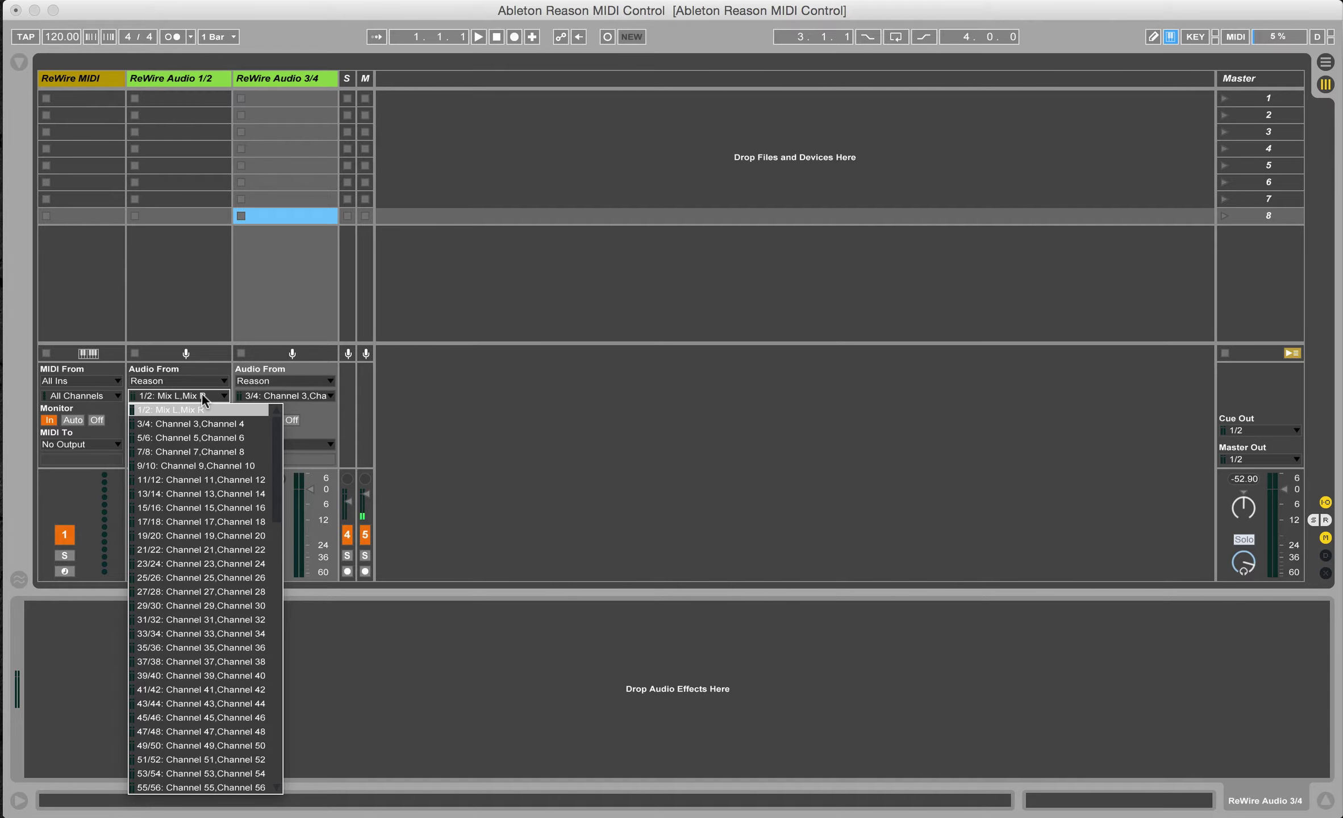
left_click(210, 302)
left_click(85, 79)
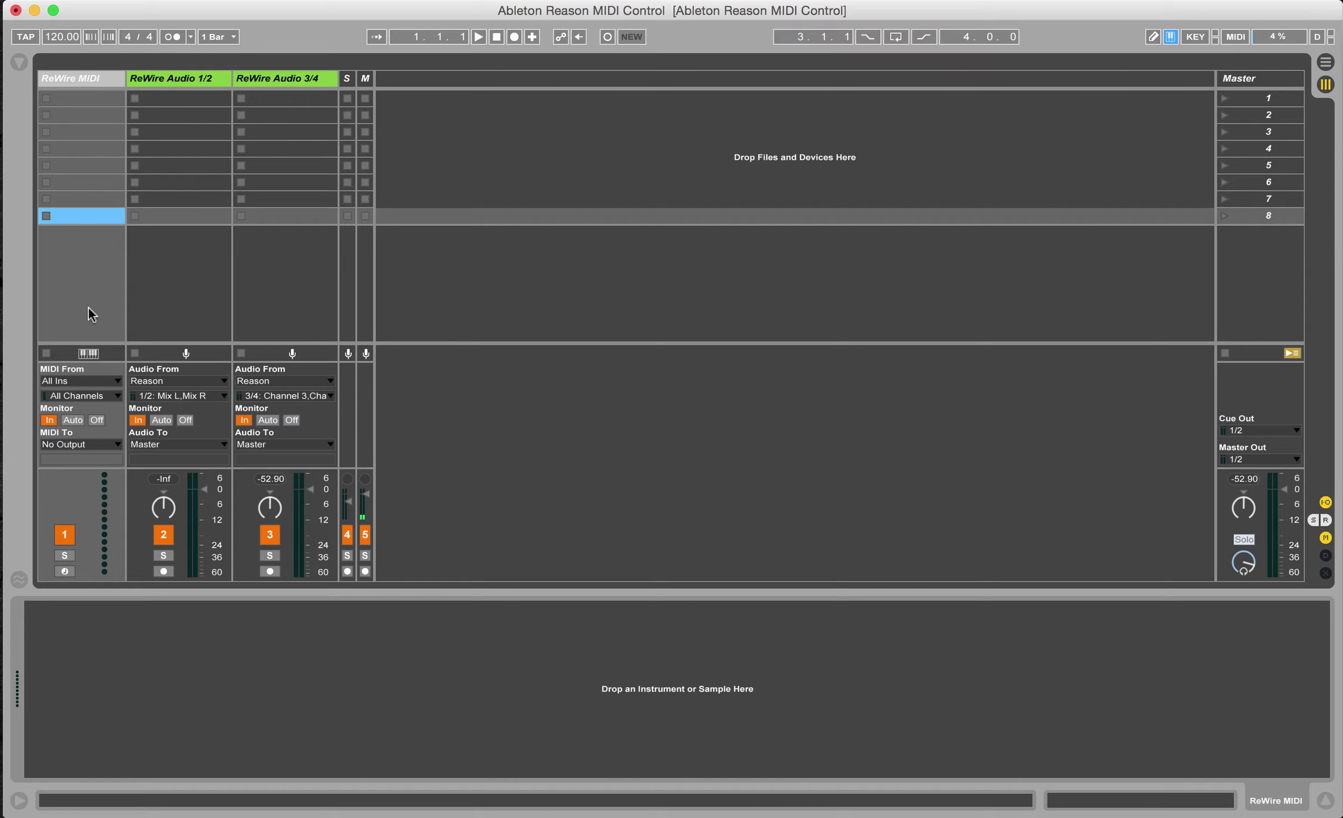
- Route the ReWire MIDI track's output to Reason's Huge Pad device
left_click(88, 444)
left_click(88, 474)
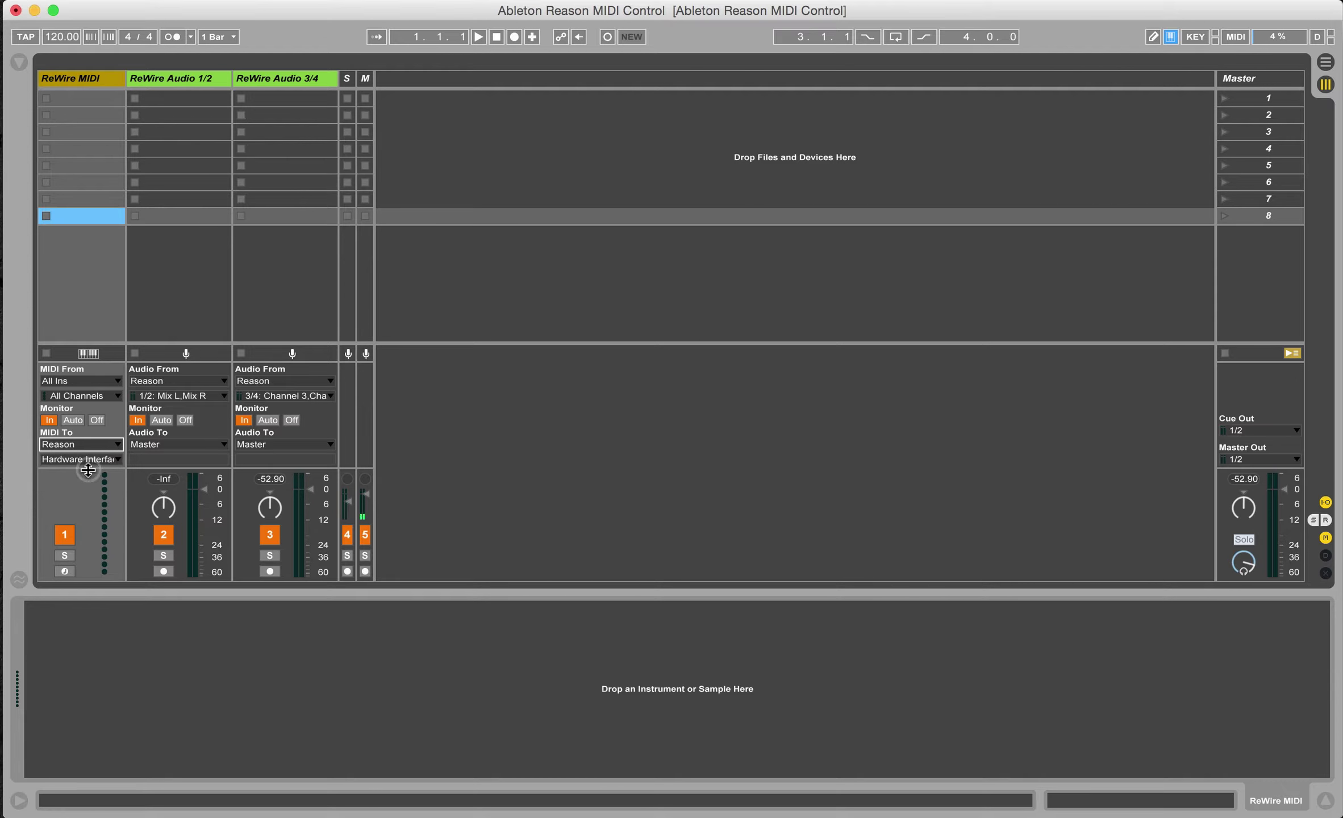
left_click(98, 461)
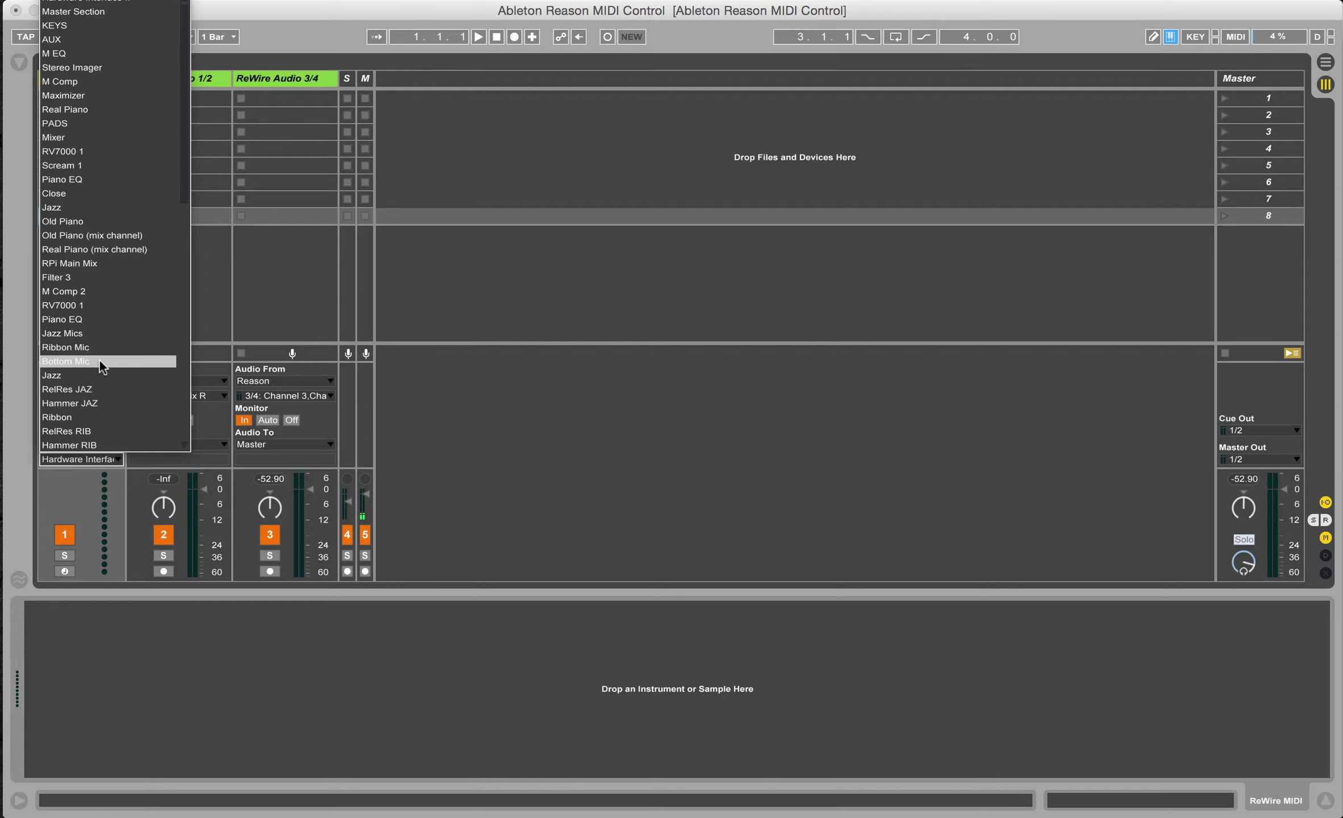
scroll(99, 359, "down", 10)
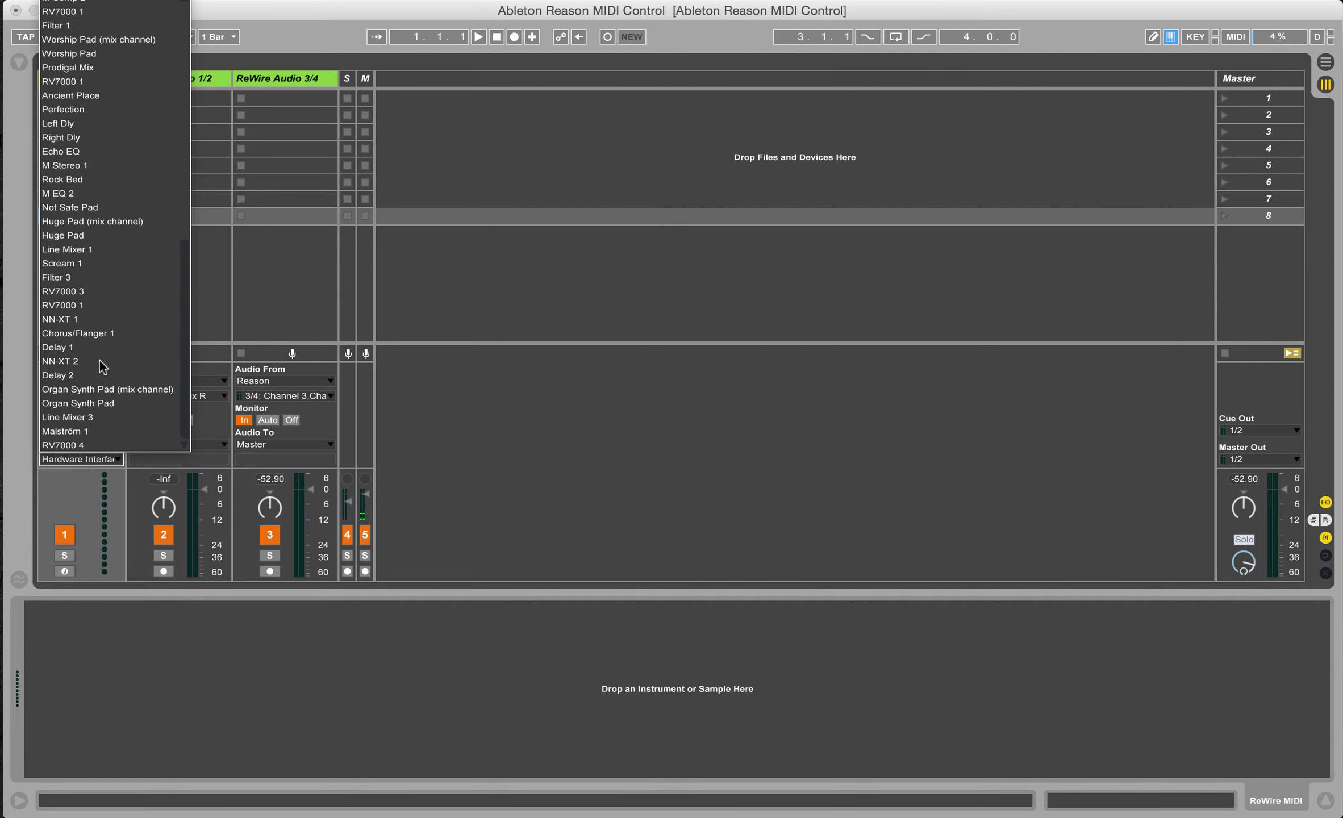
left_click(80, 236)
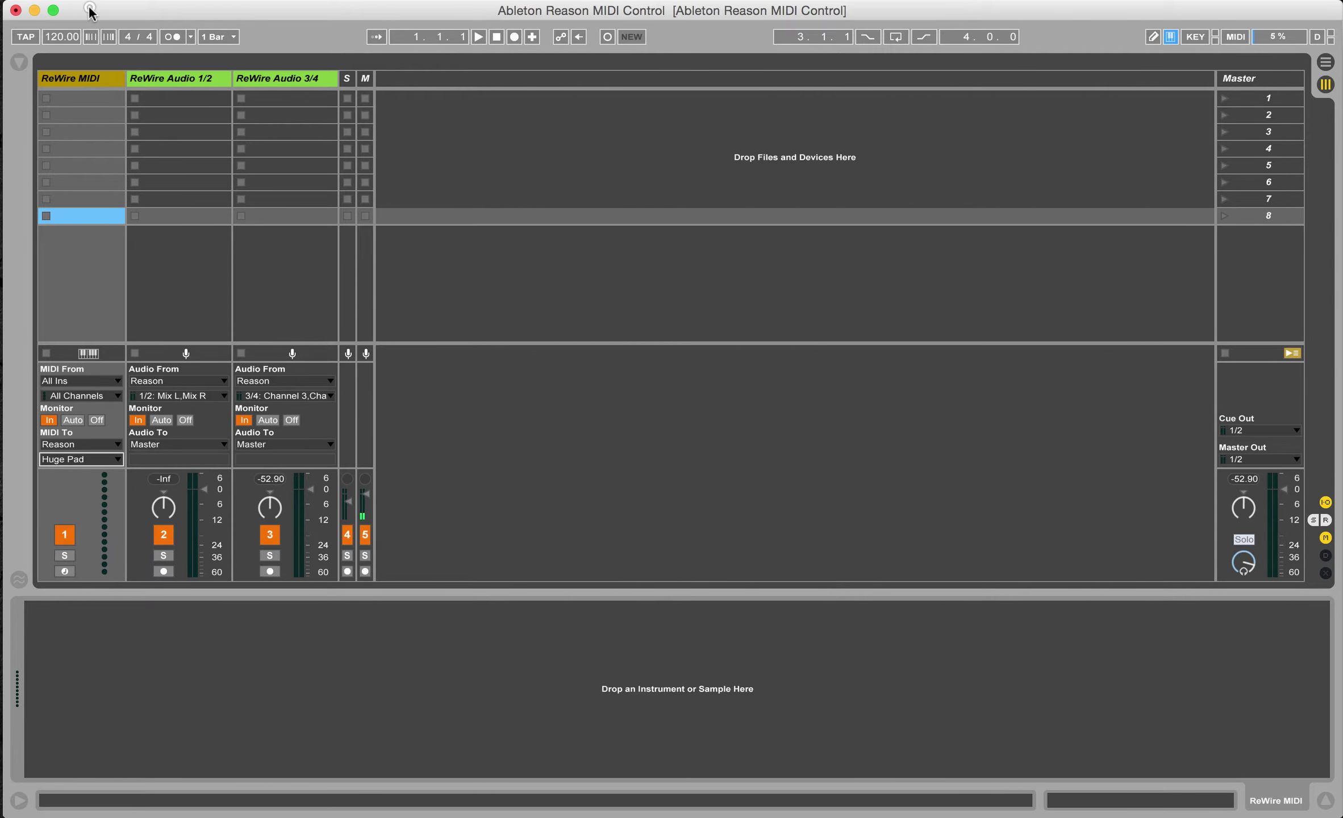
- With Reason's rack visible, raise Huge Pad's Filter Freq to 46, then return to Live
left_click_drag(90, 10, 528, 17)
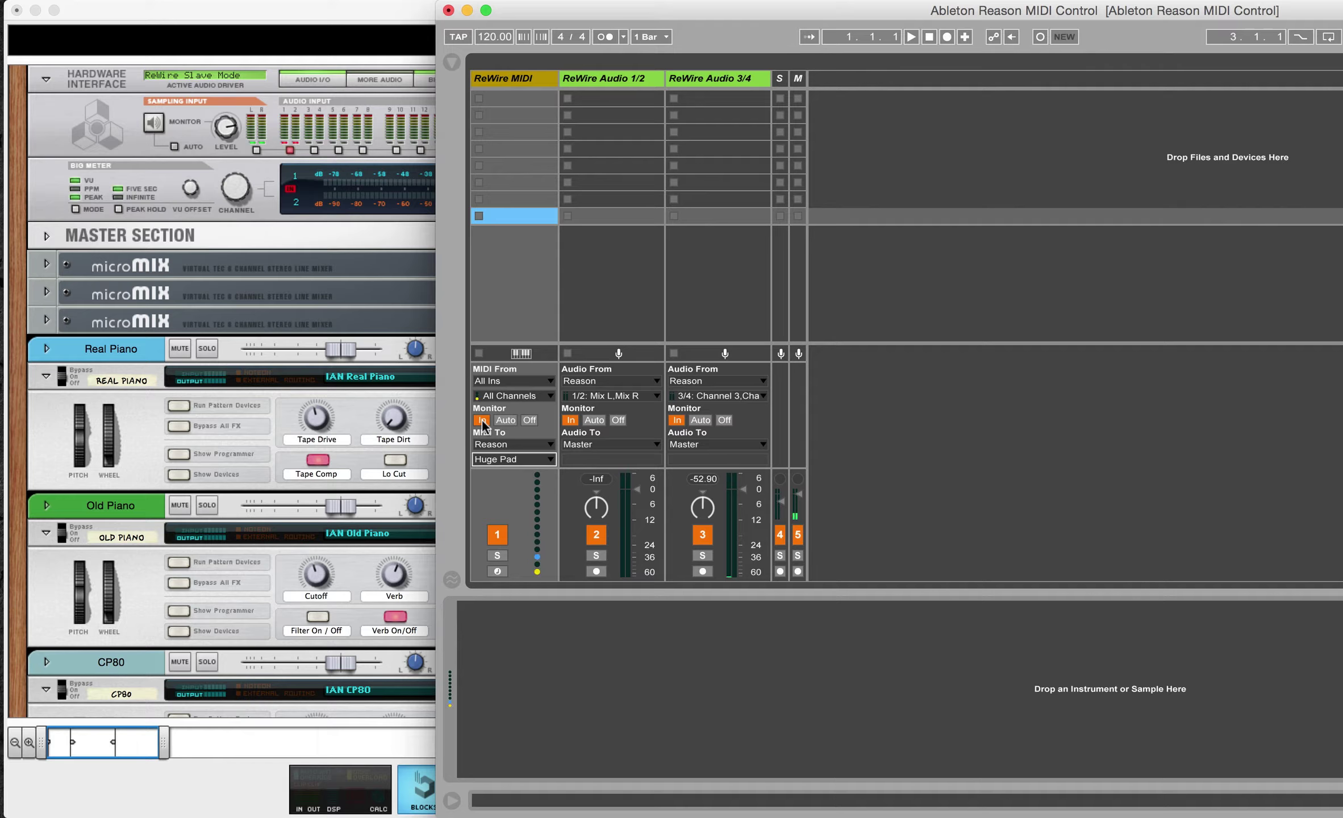
scroll(278, 514, "down", 15)
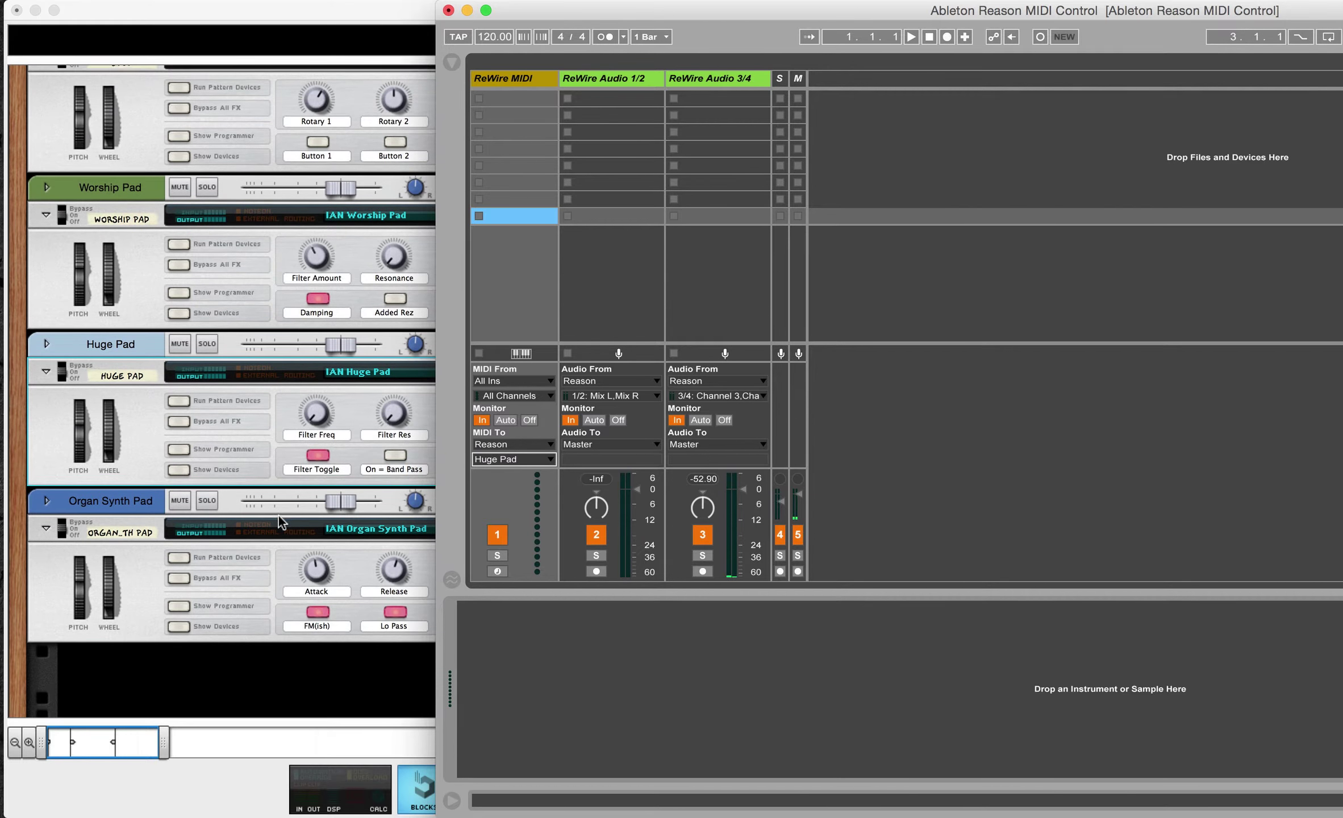
scroll(278, 515, "up", 2)
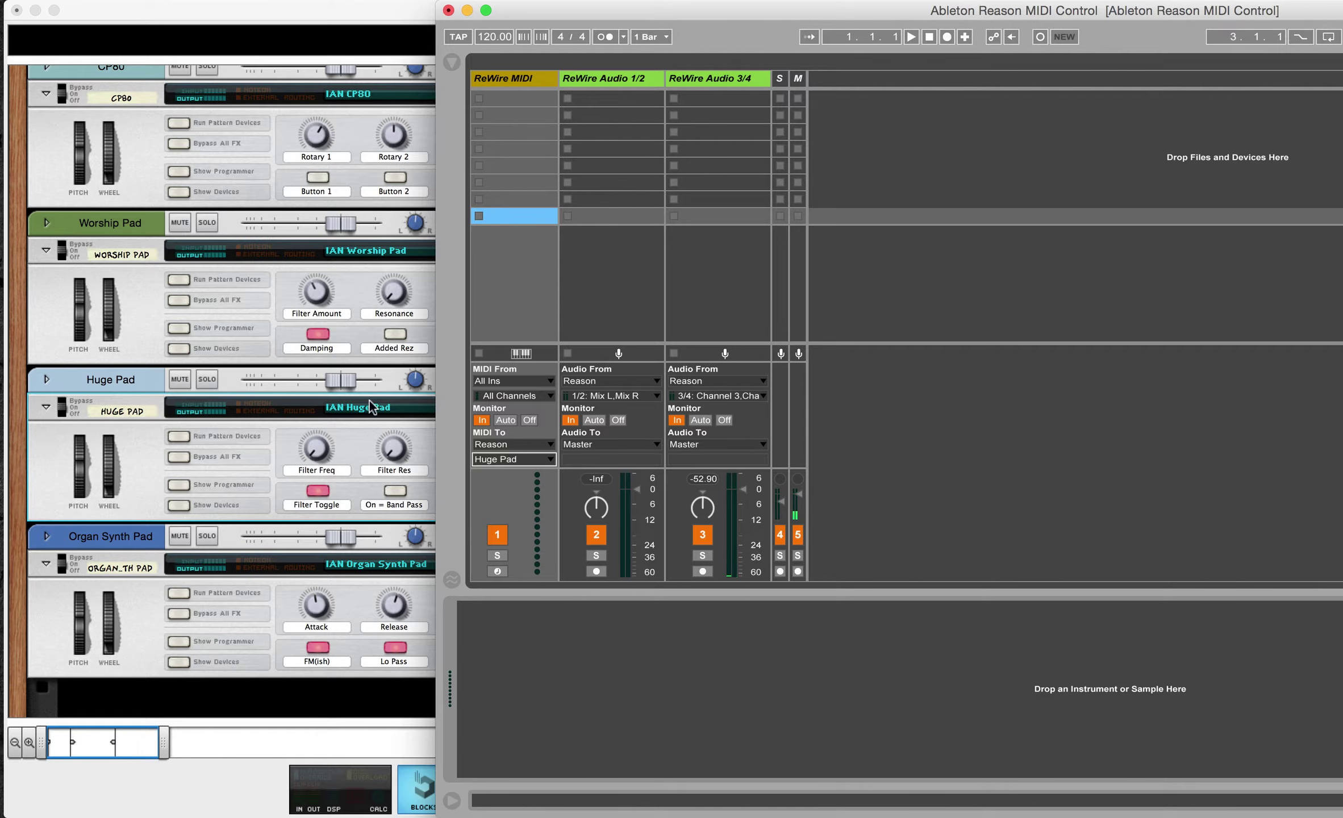
left_click(319, 449)
mouse_move(320, 449)
left_mouse_down()
mouse_move(313, 413)
mouse_move(307, 438)
left_mouse_up()
key("super+Tab")
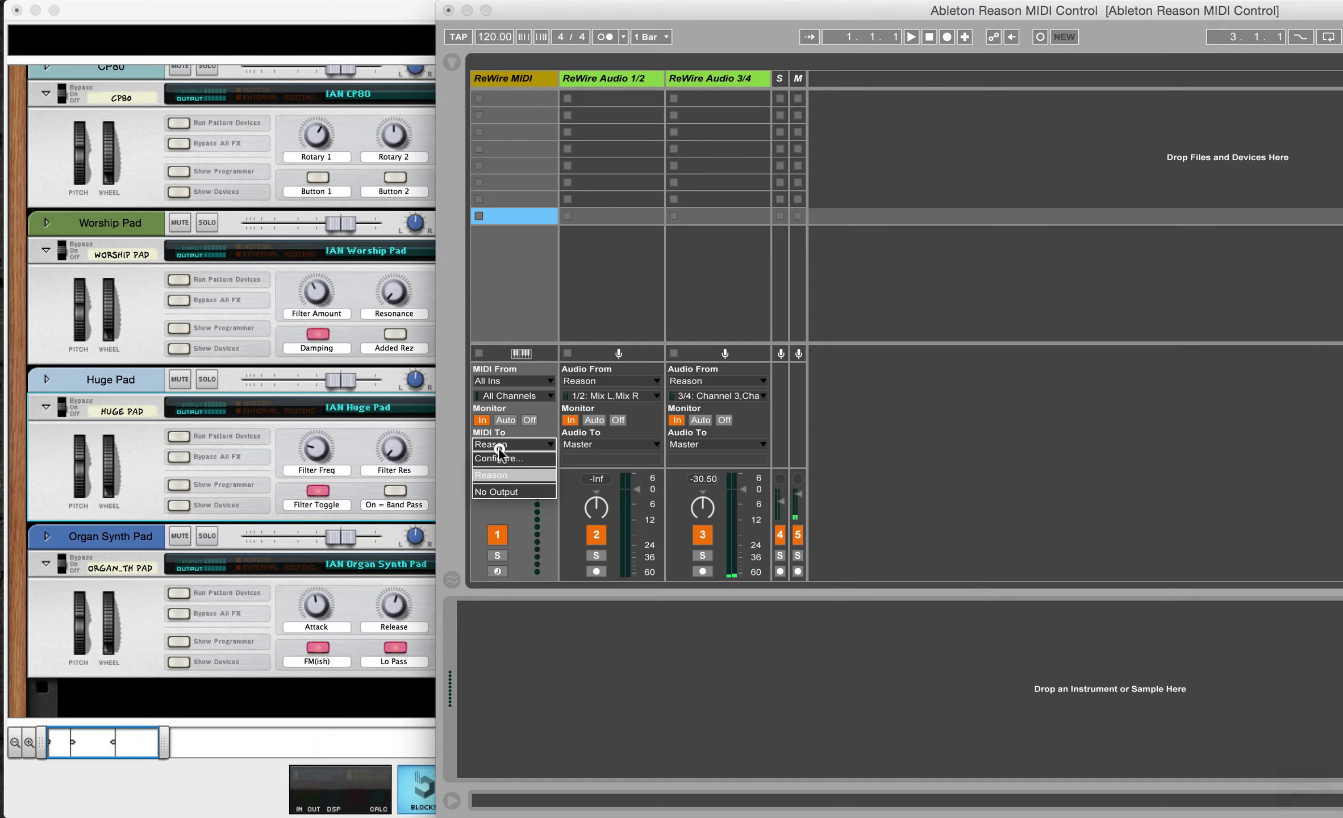
- Create an empty MIDI clip on the ReWire MIDI track and maximize Live's window
left_click(523, 270)
double_click(544, 216)
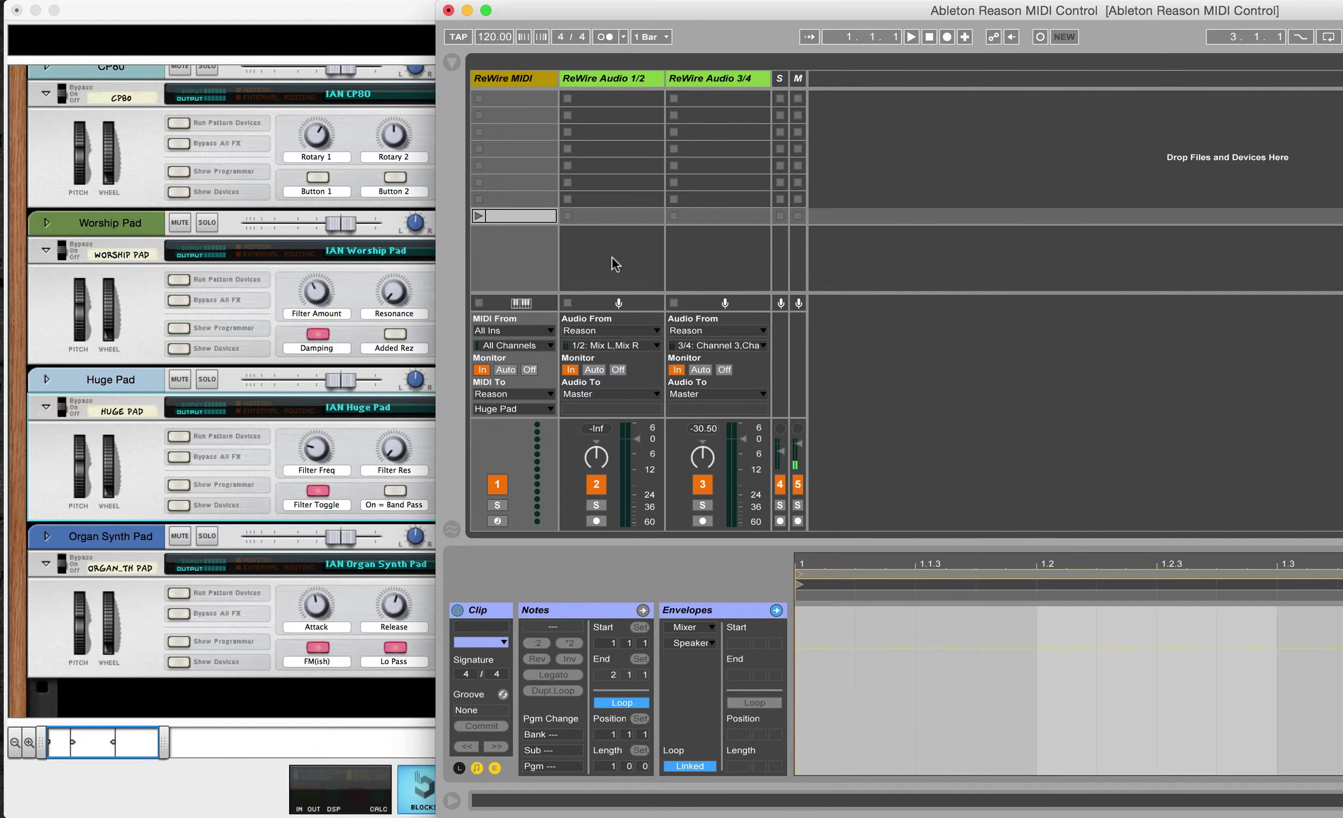
double_click(953, 15)
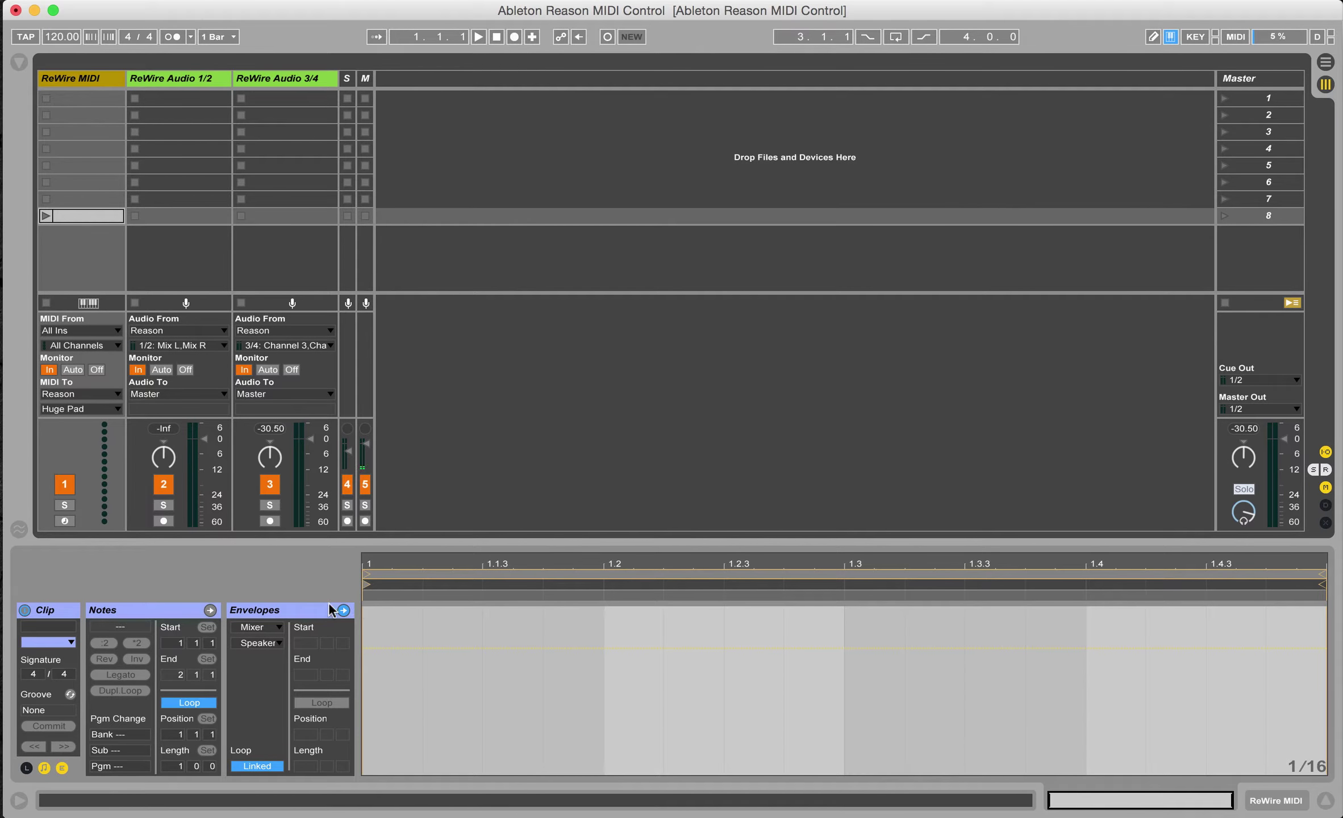
- Set the clip's envelope to MIDI Ctrl with Rotary 1 as the controller
left_click(264, 627)
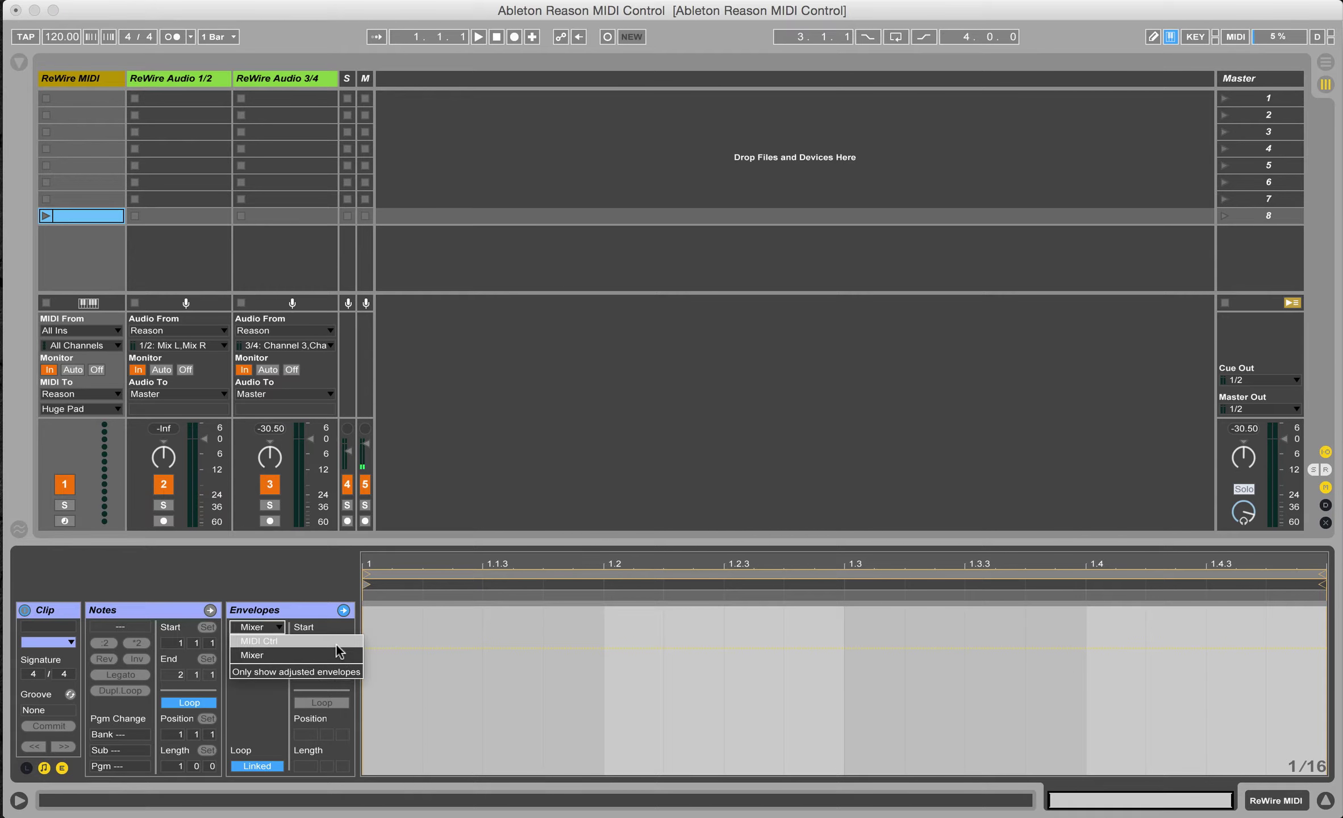
left_click(336, 644)
left_click(258, 643)
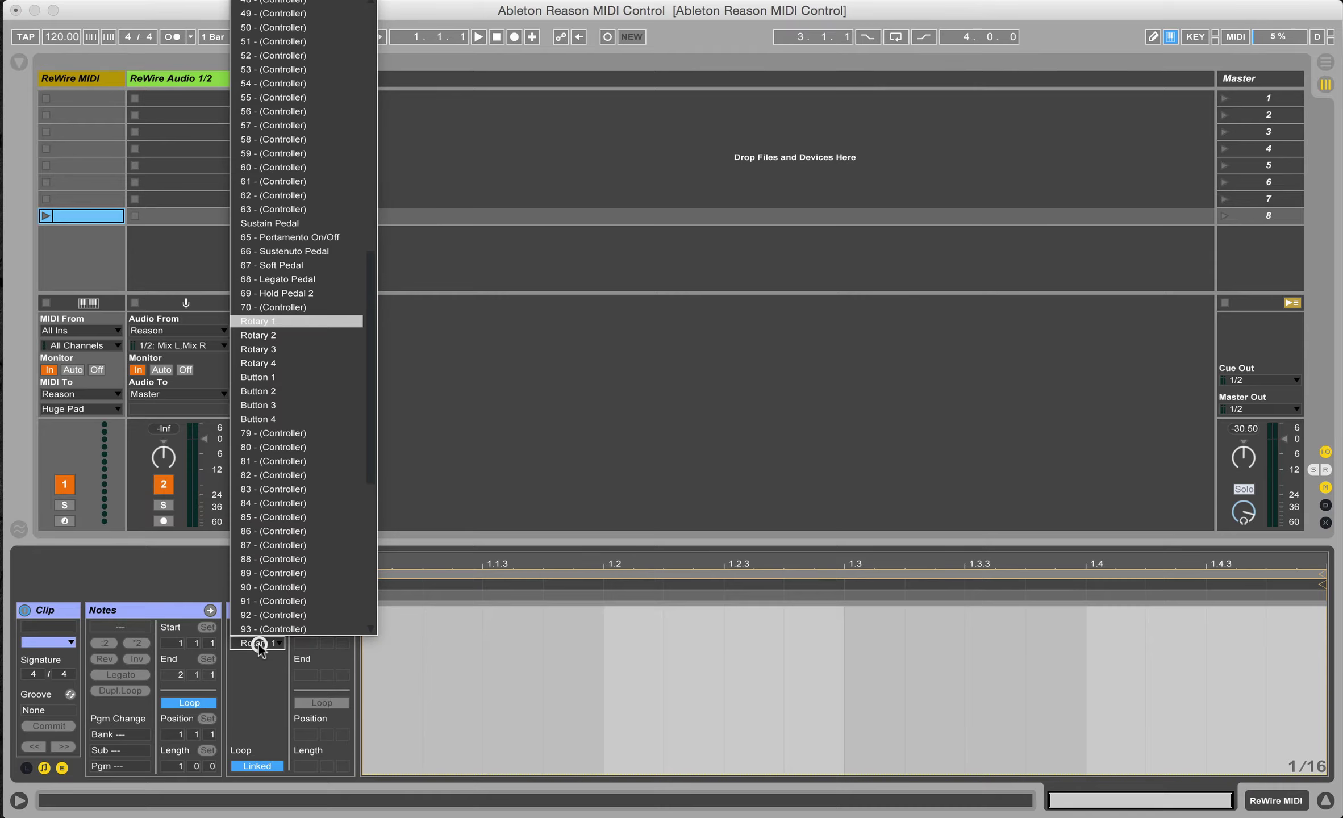
scroll(300, 230, "up", 15)
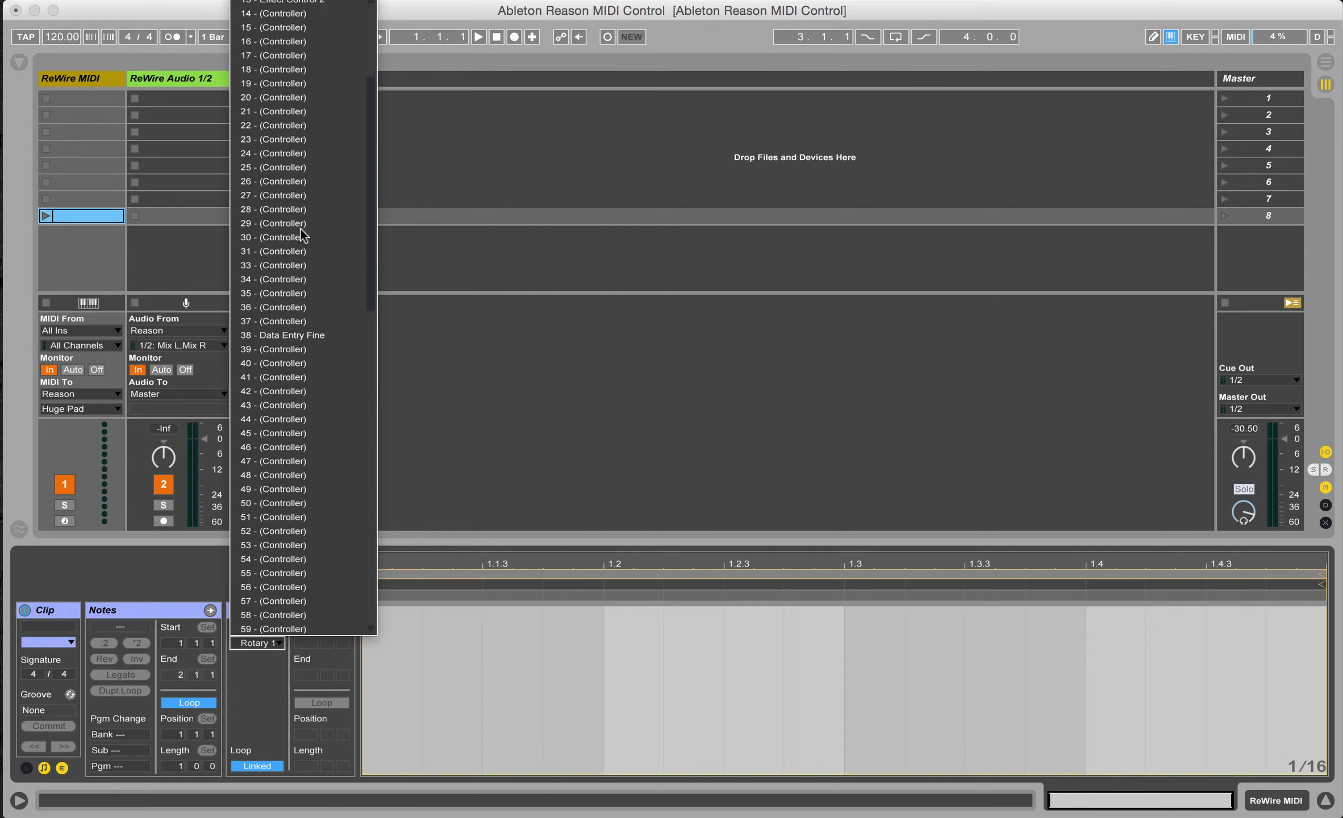
scroll(301, 235, "down", 17)
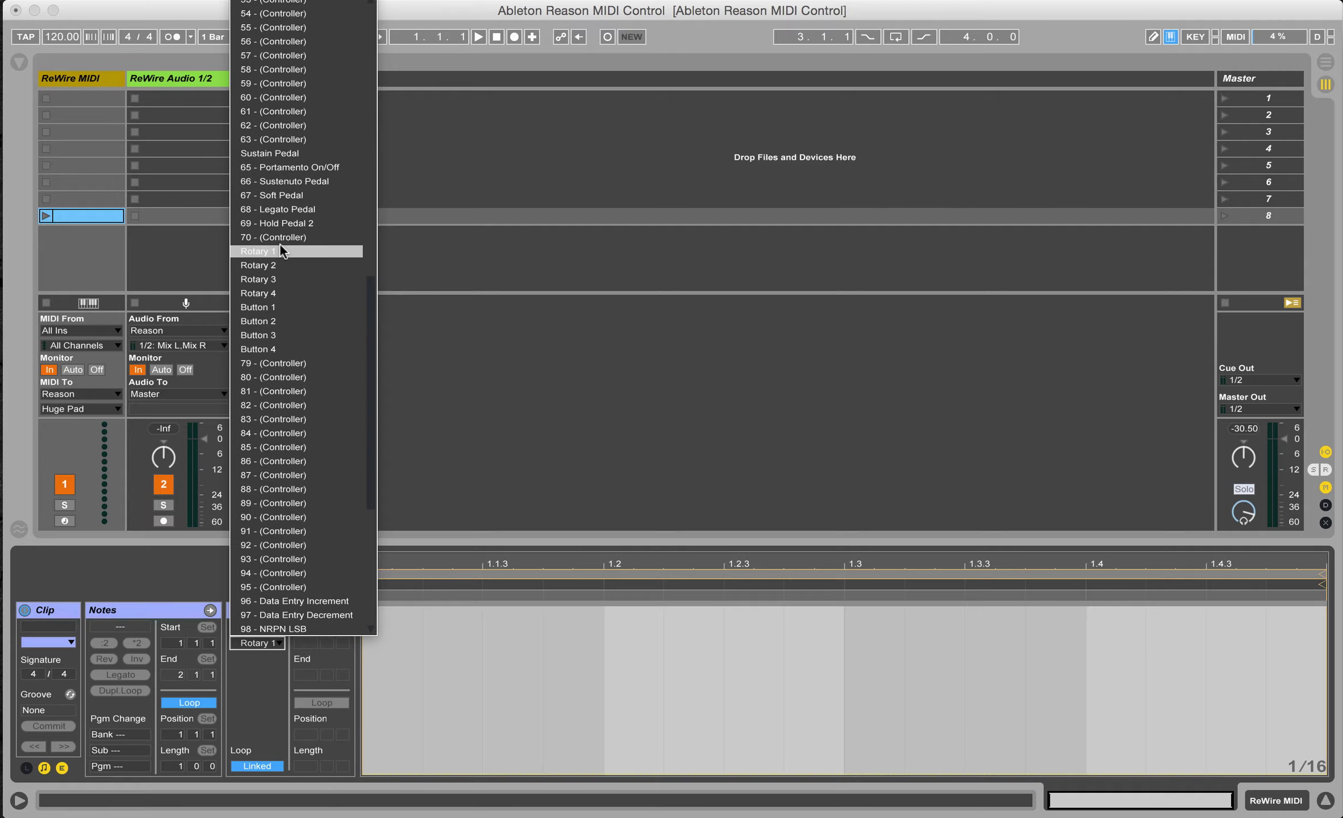
left_click(280, 251)
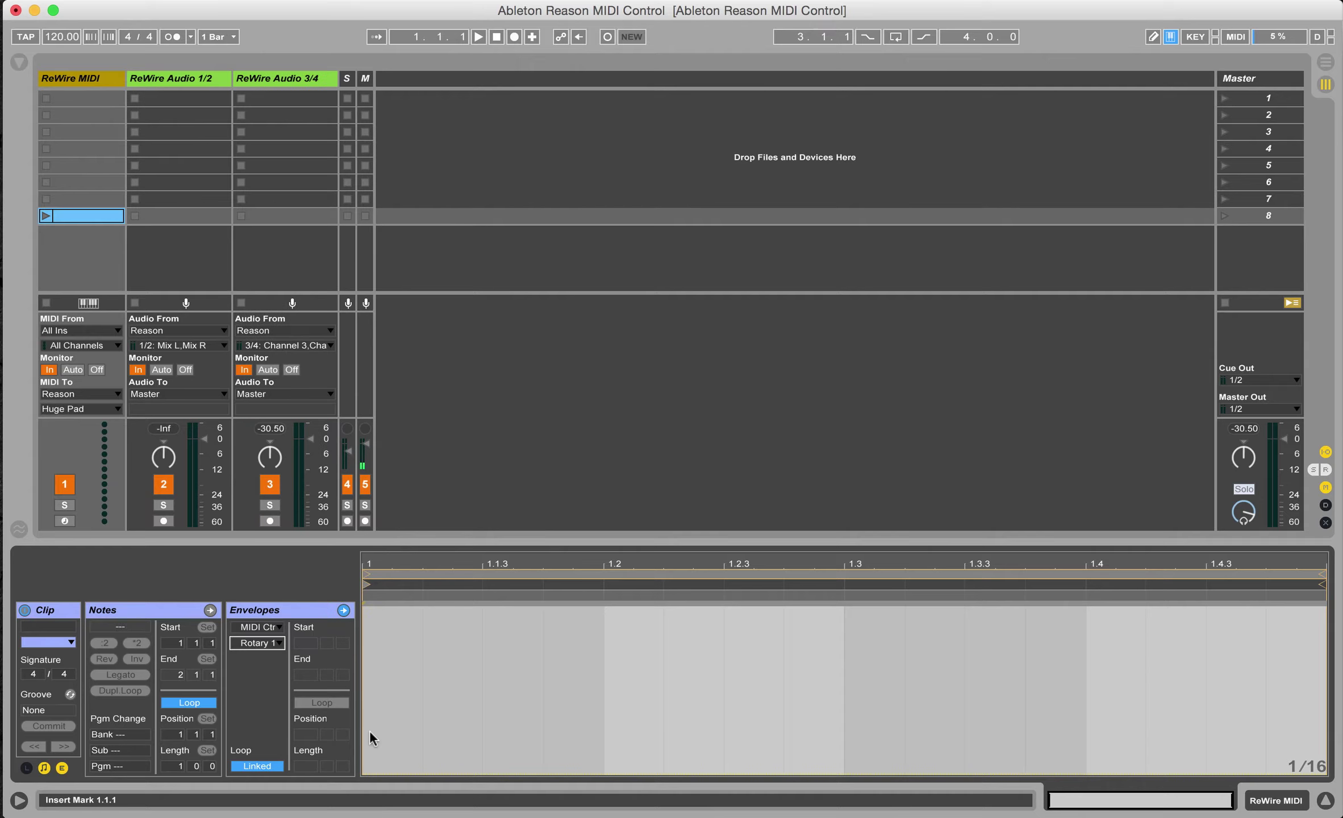
- Draw a Rotary 1 ramp rising to 127, then arm the ReWire MIDI track with Monitor on Auto
left_click(367, 774)
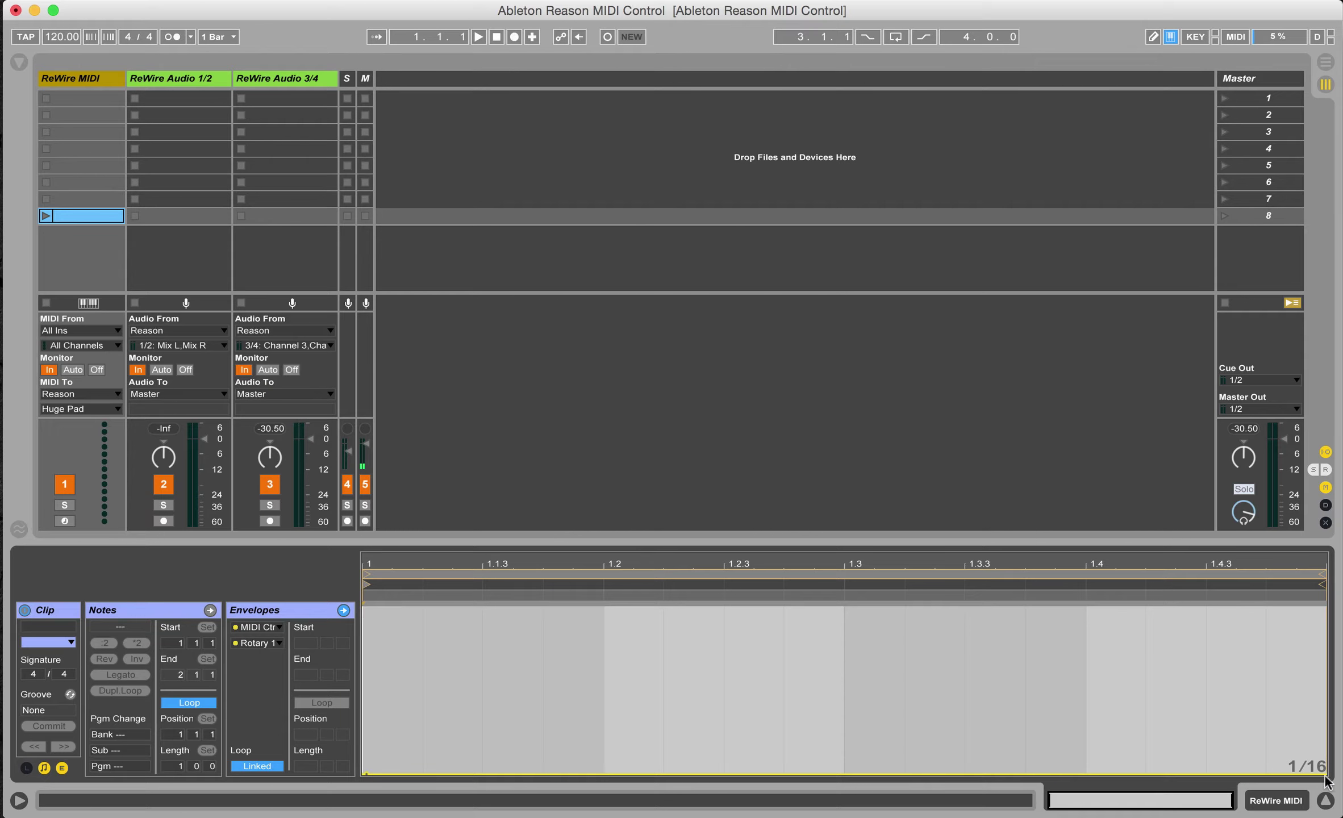
left_click_drag(1322, 774, 1326, 607)
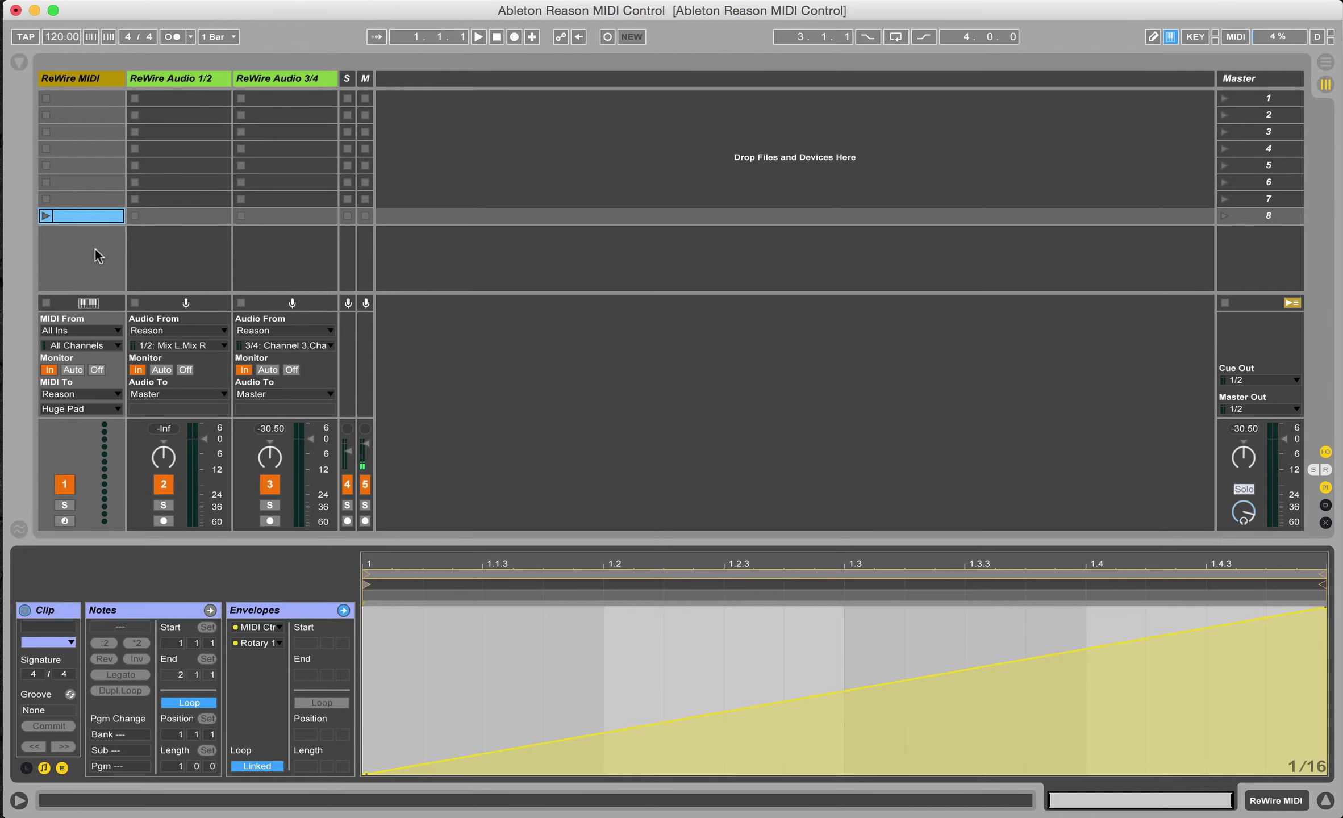
left_click(73, 371)
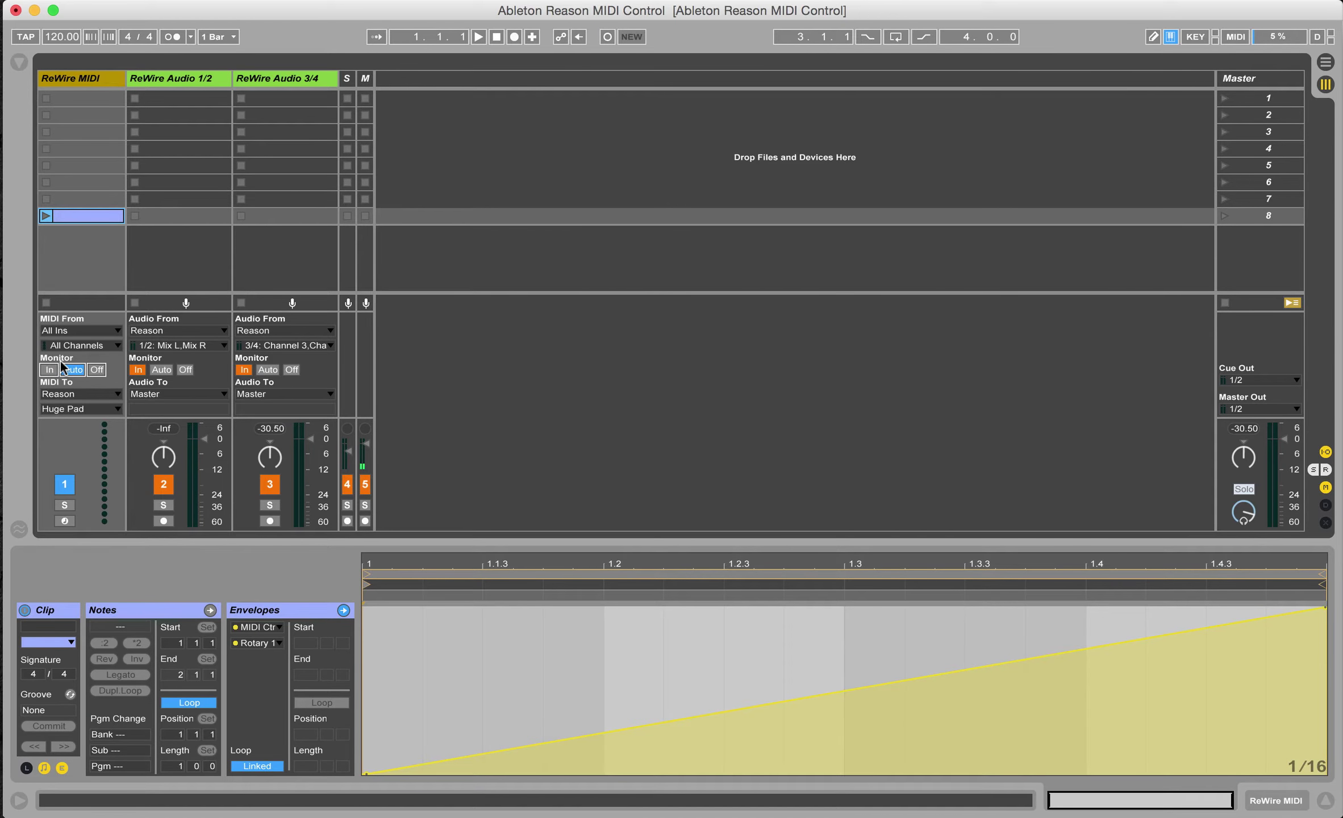
left_click(64, 521)
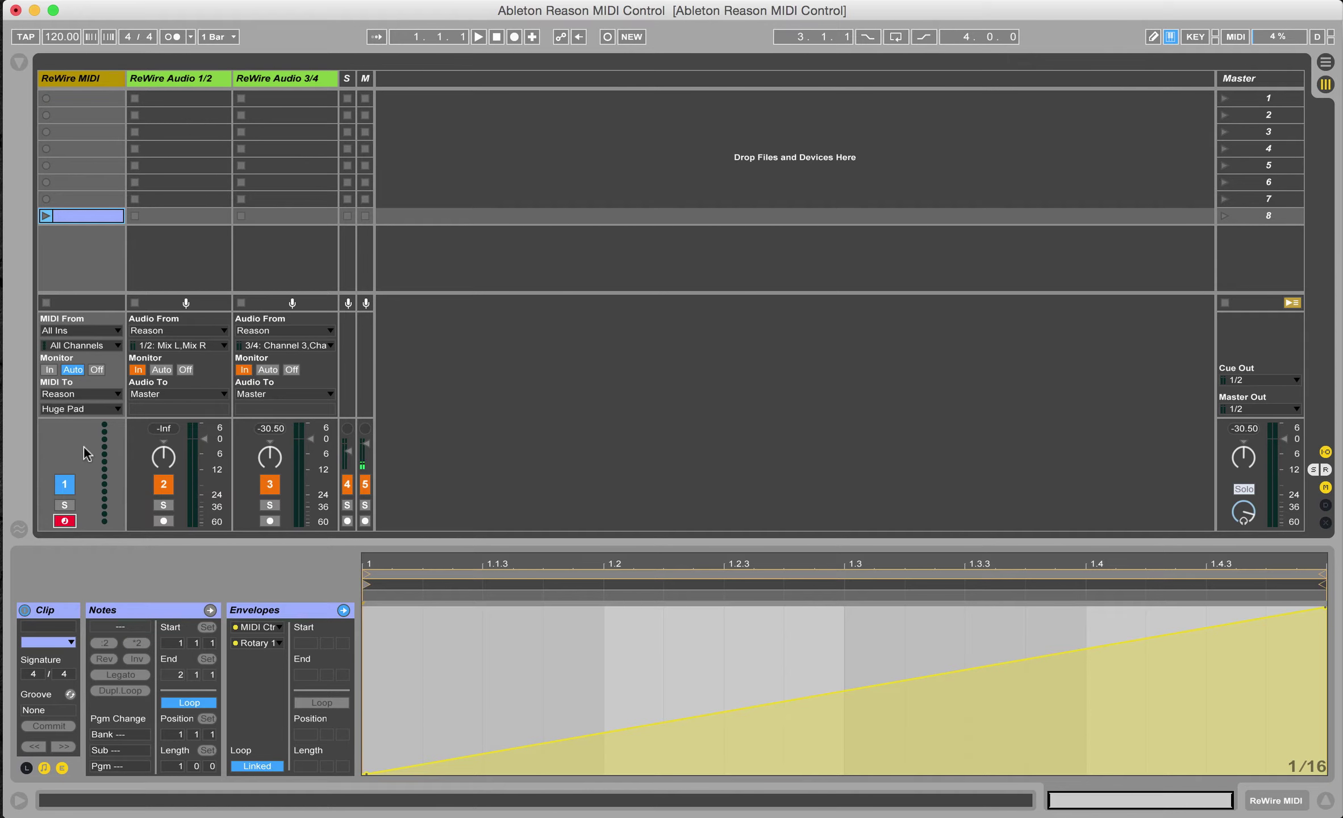
left_click_drag(103, 16, 604, 17)
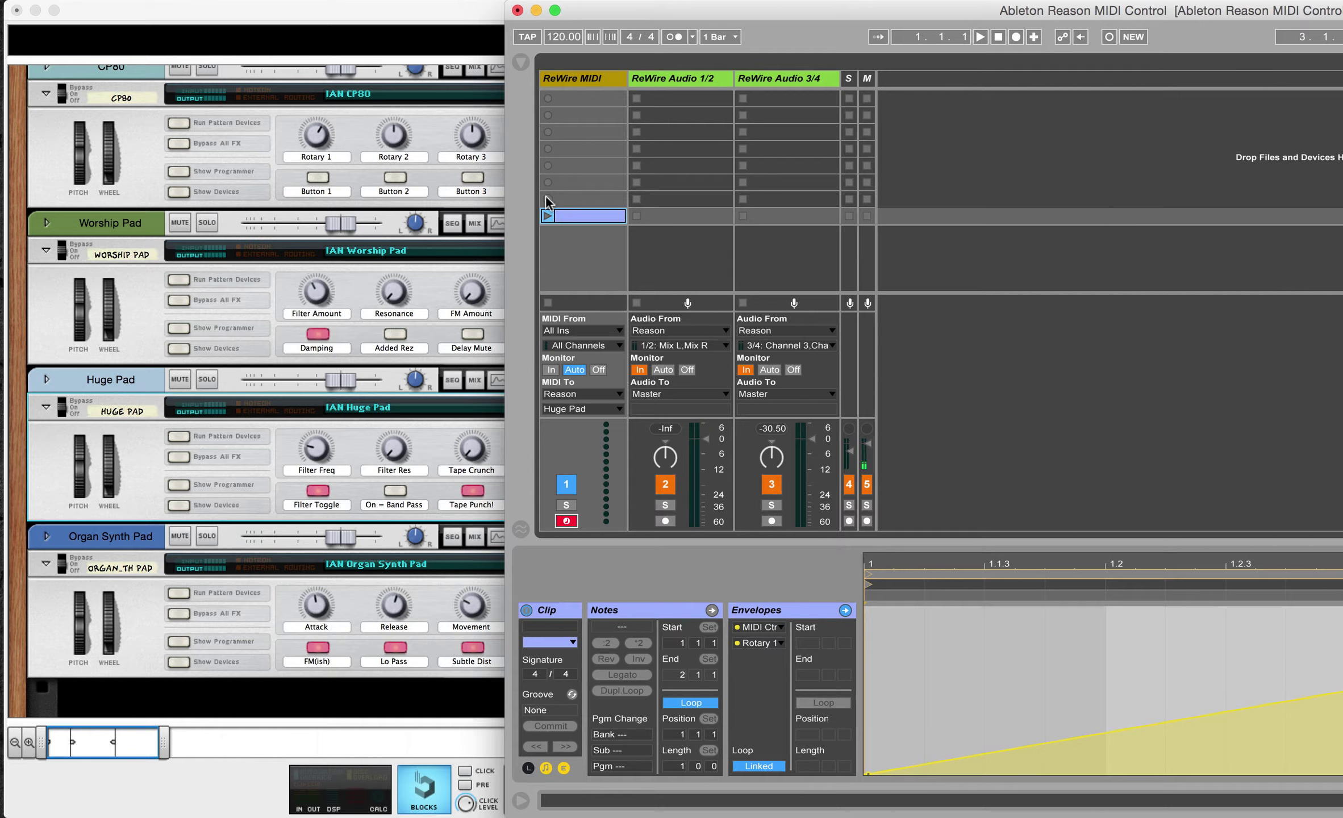
- Play the ramp clip through Reason, stop playback, and delete the clip
left_click(548, 216)
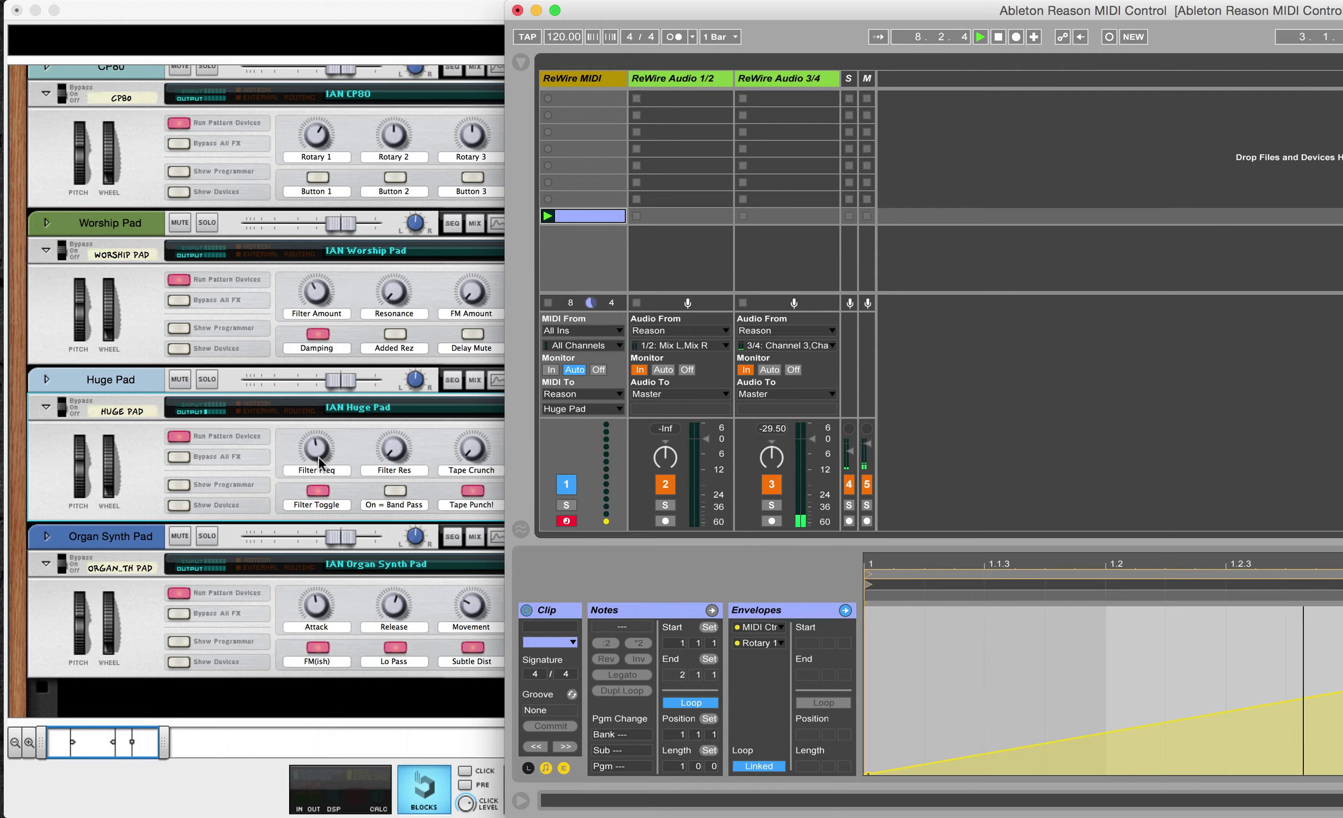
key("space")
left_click(589, 246)
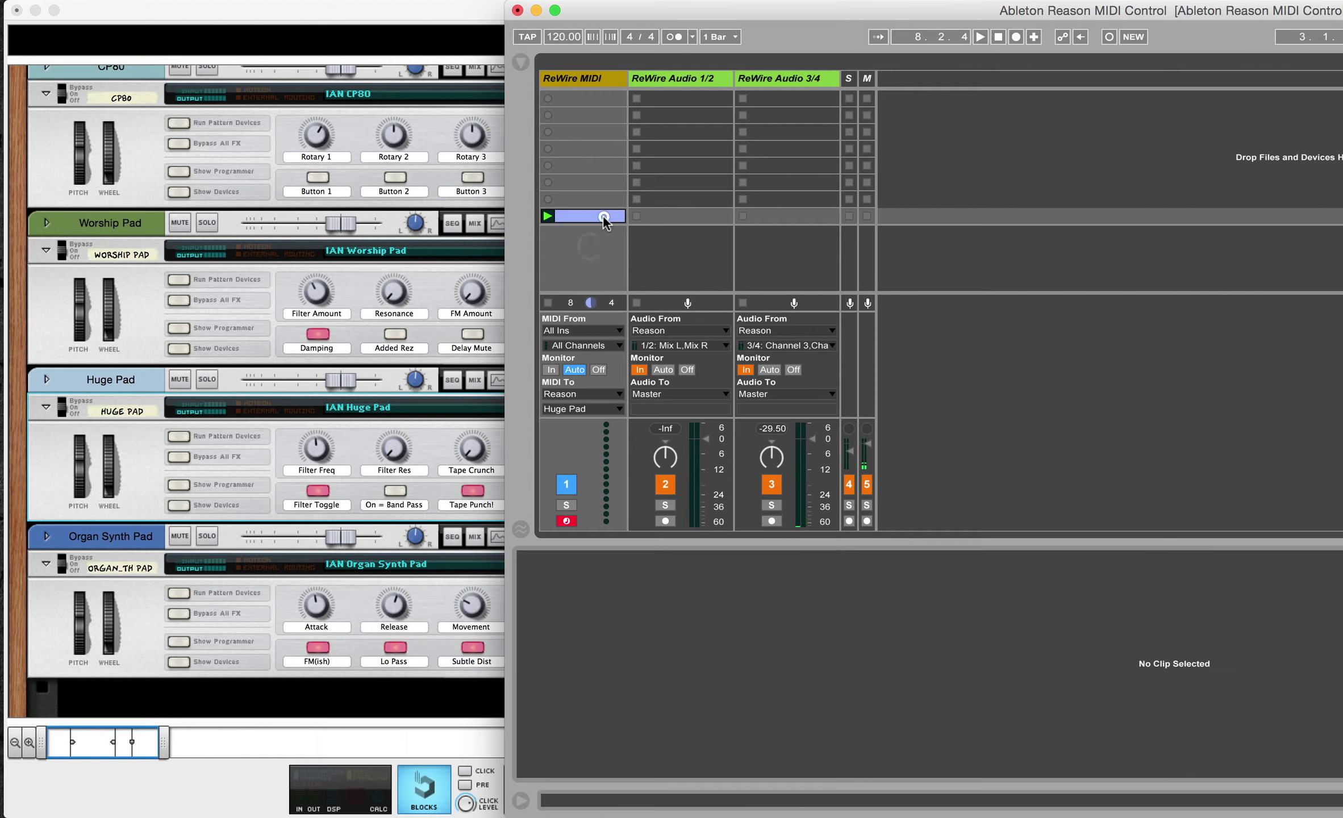
left_click(602, 216)
key("Delete")
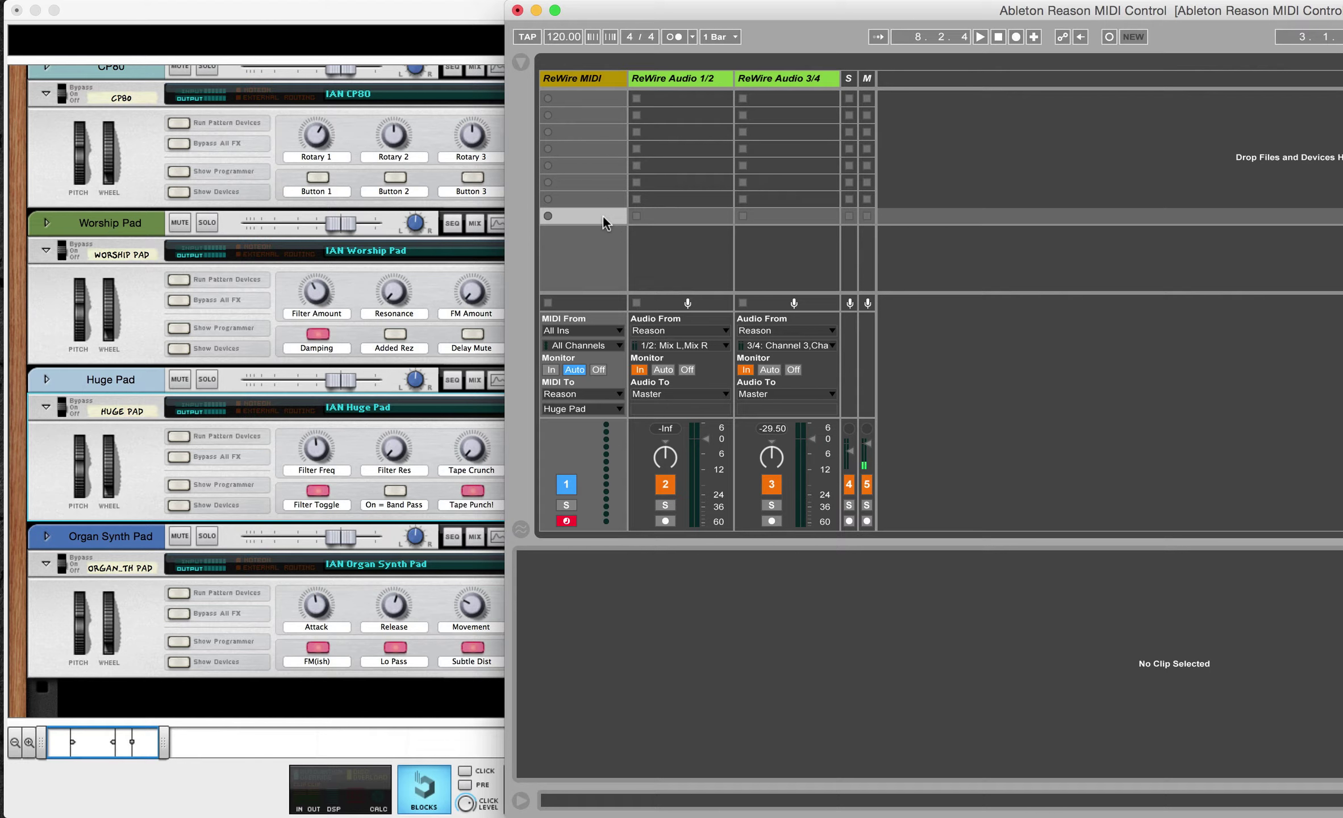
- Check the External Instrument MIDI Control page on maxforlive.com in Safari, then return to Live
left_click_drag(931, 9, 430, 9)
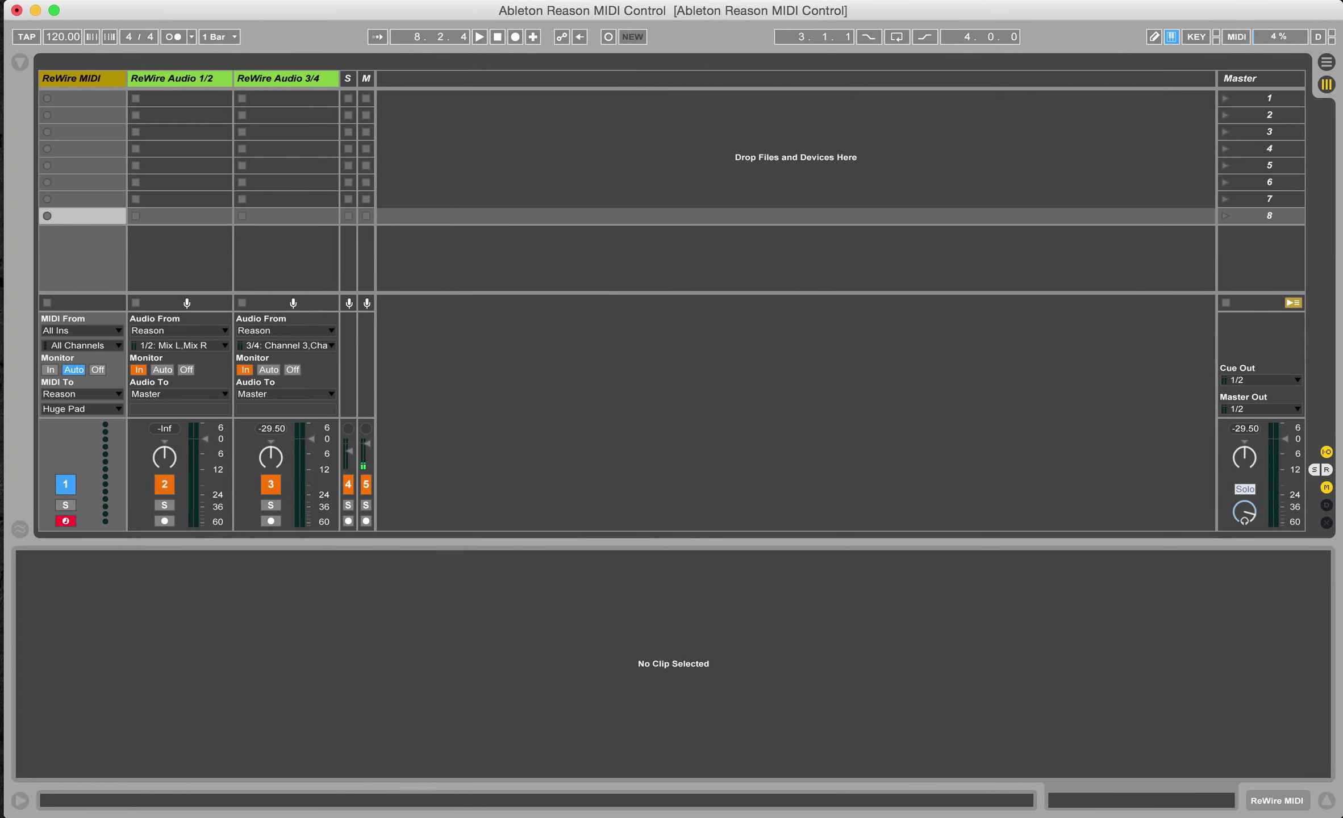
key("super+Tab")
key("super+Tab")
key("super+Tab")
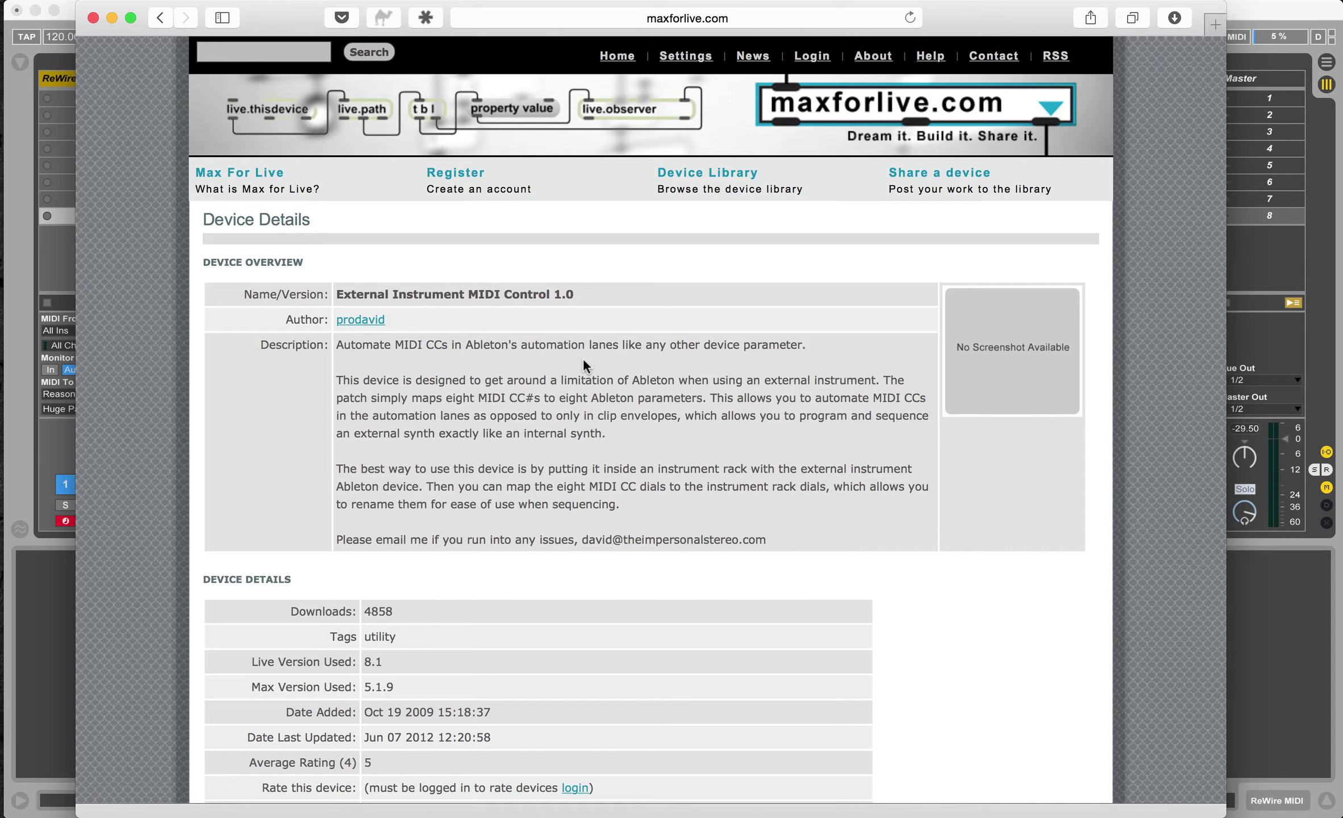
key("super+Tab")
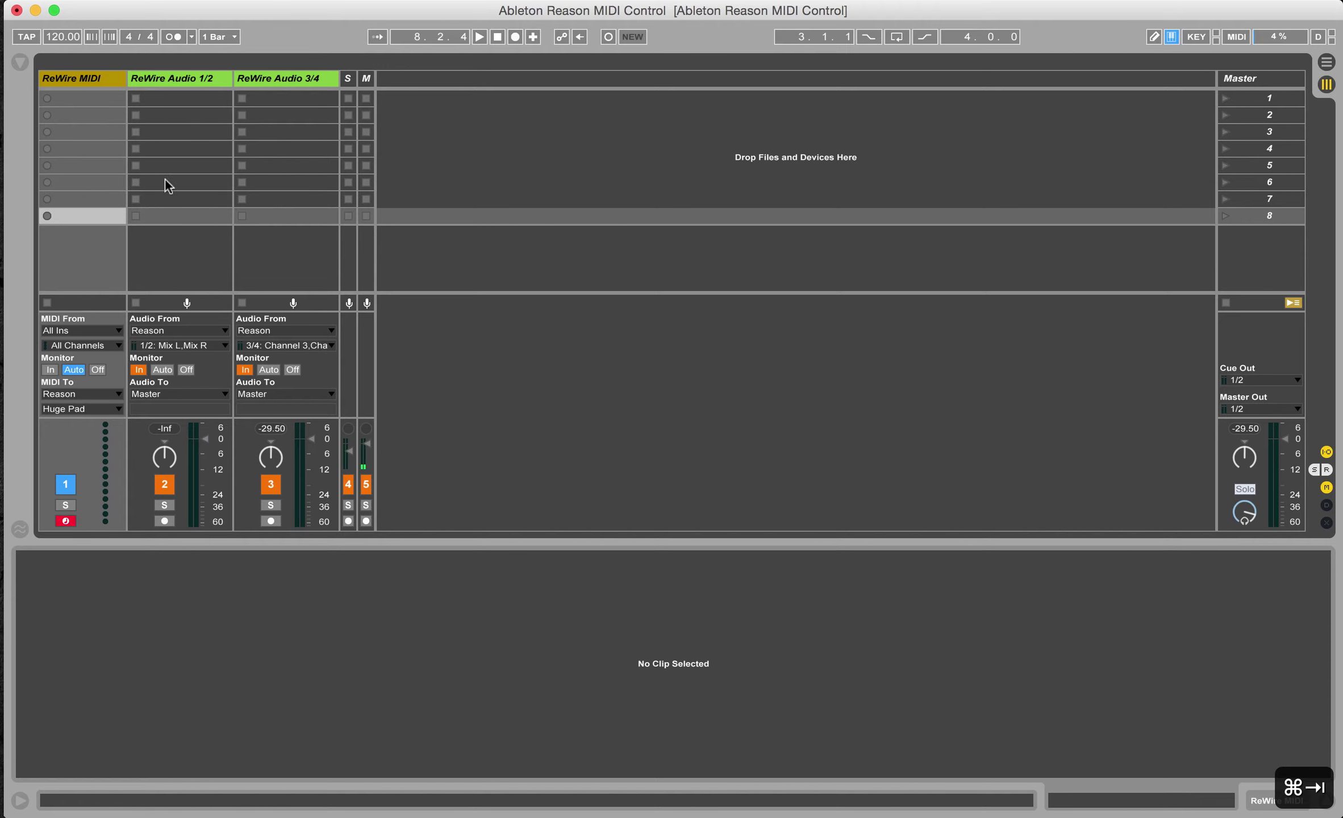
- Set the ReWire MIDI track's output to No Output, disarm it, and set Monitor to In
left_click(96, 77)
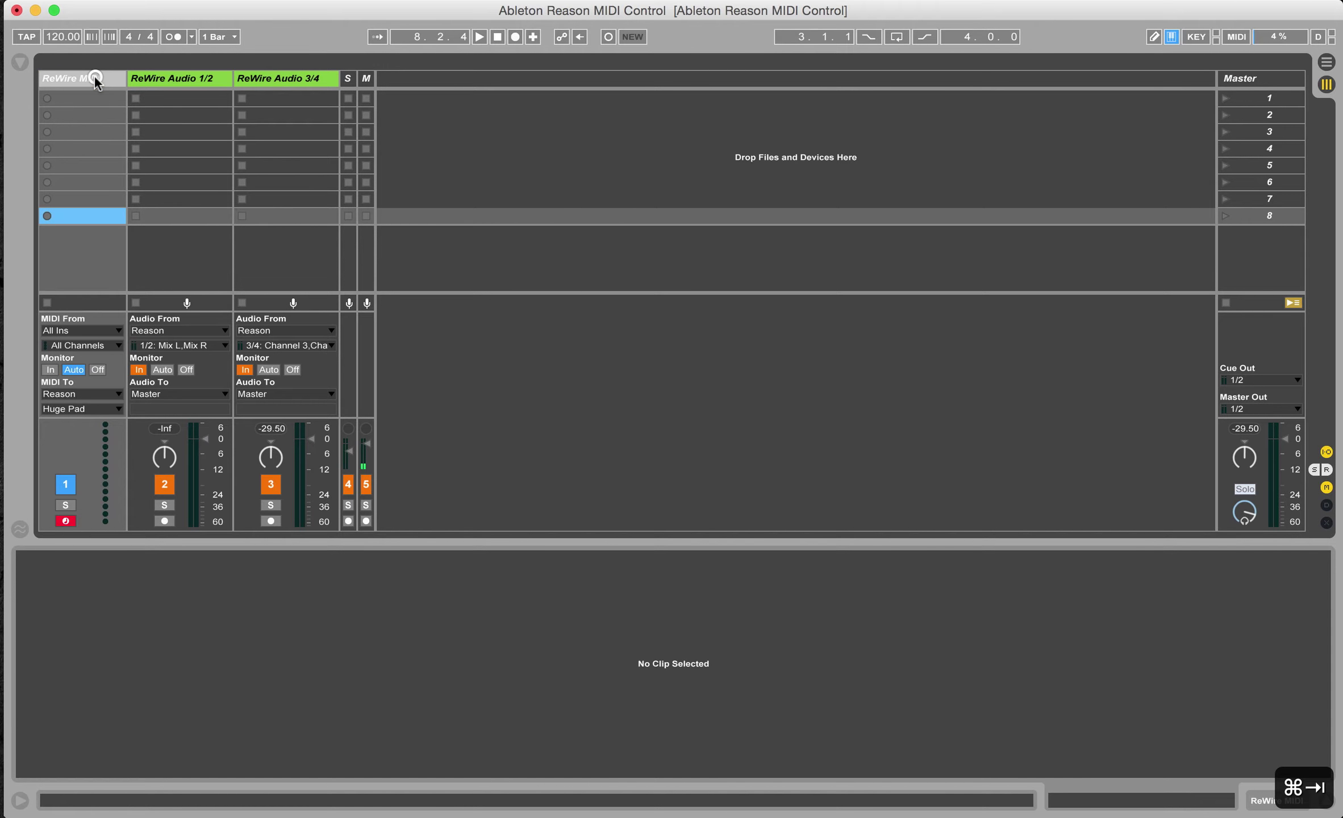
left_click(100, 396)
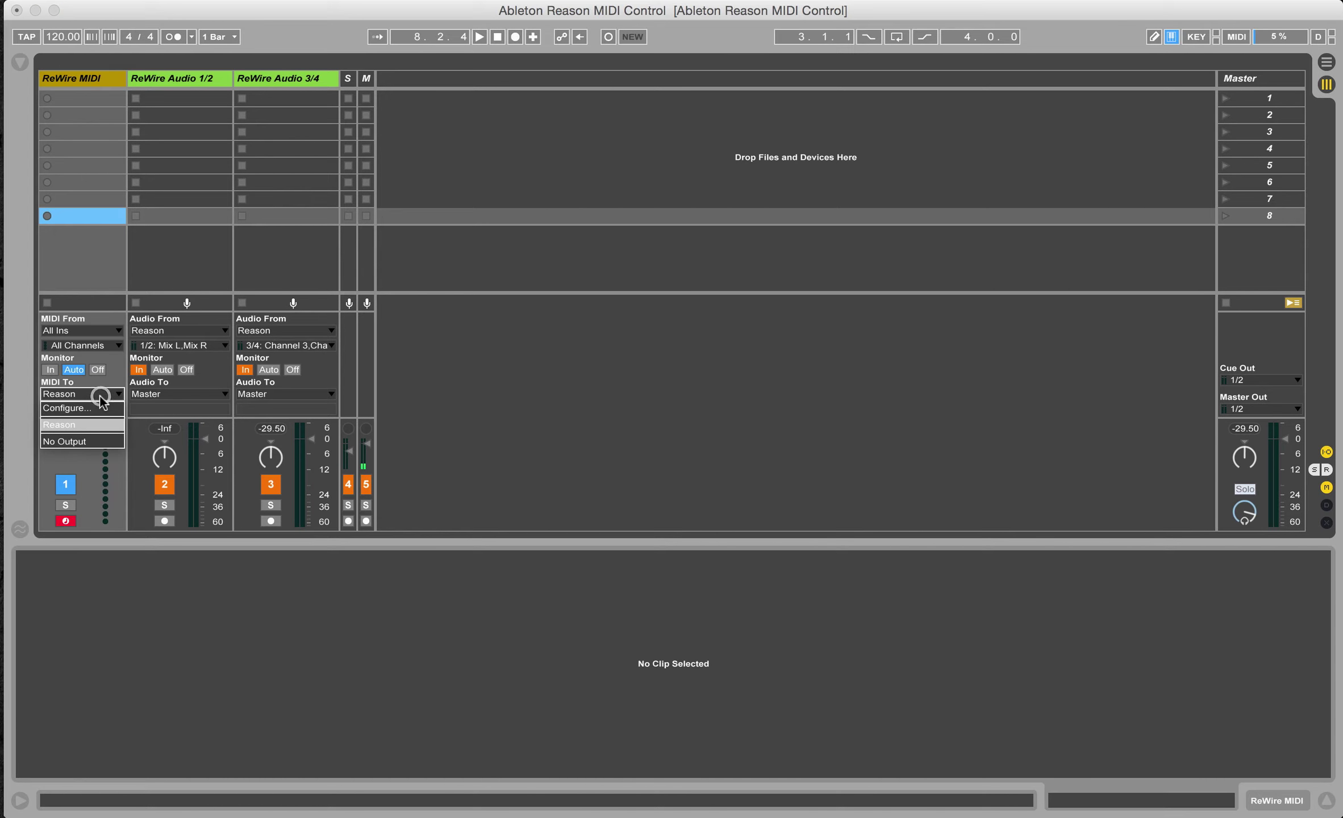
left_click(94, 444)
left_click(65, 520)
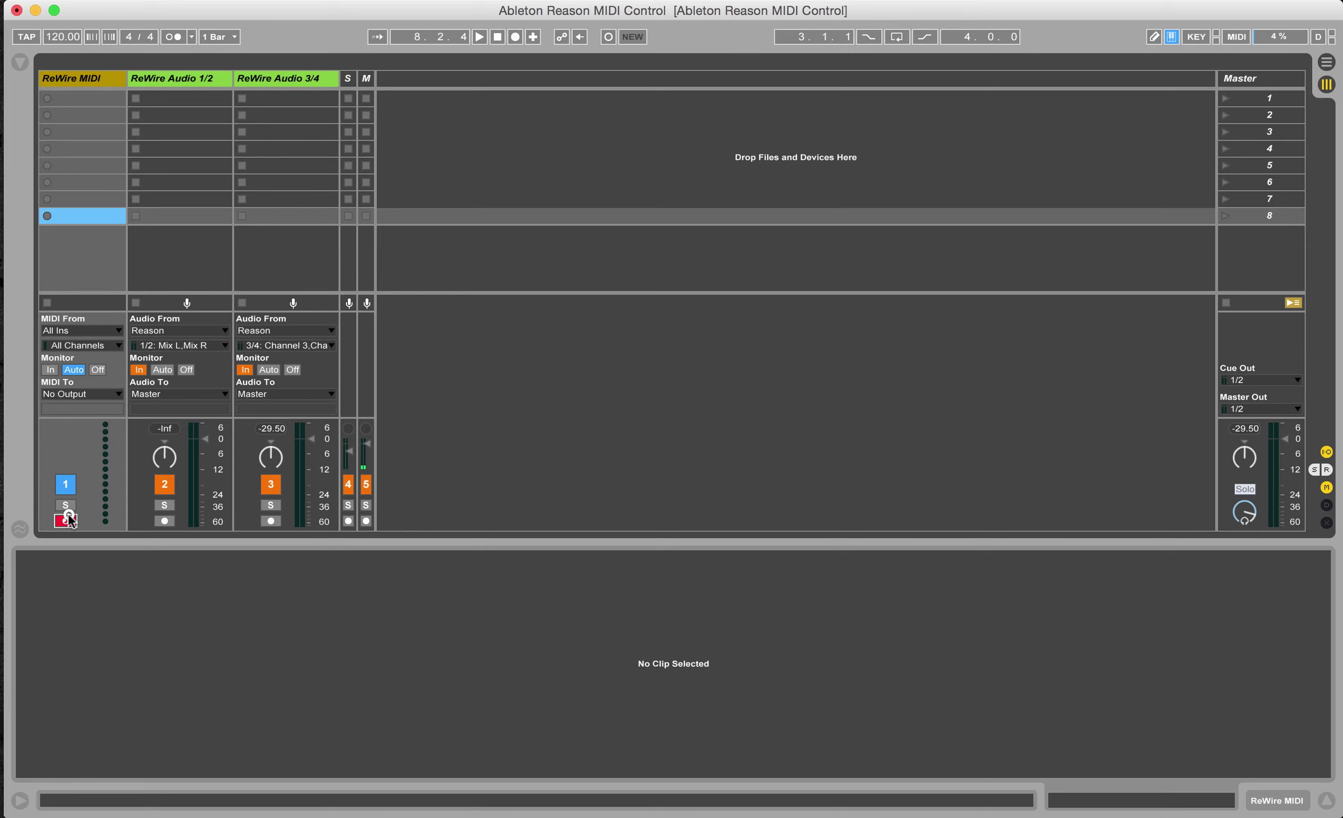
left_click(51, 369)
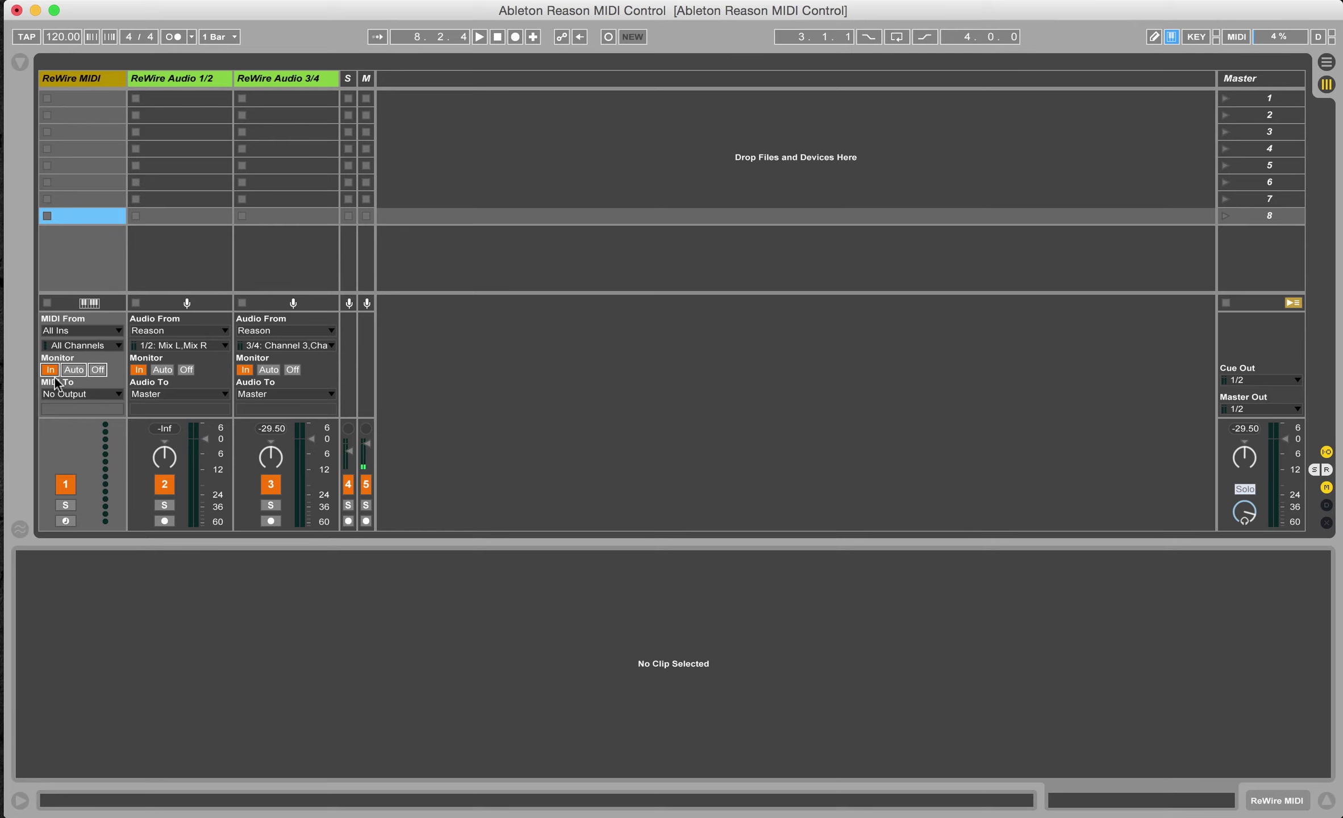
- Add an External Instrument to the ReWire MIDI track, sending MIDI to Reason's Huge Pad
left_click(22, 62)
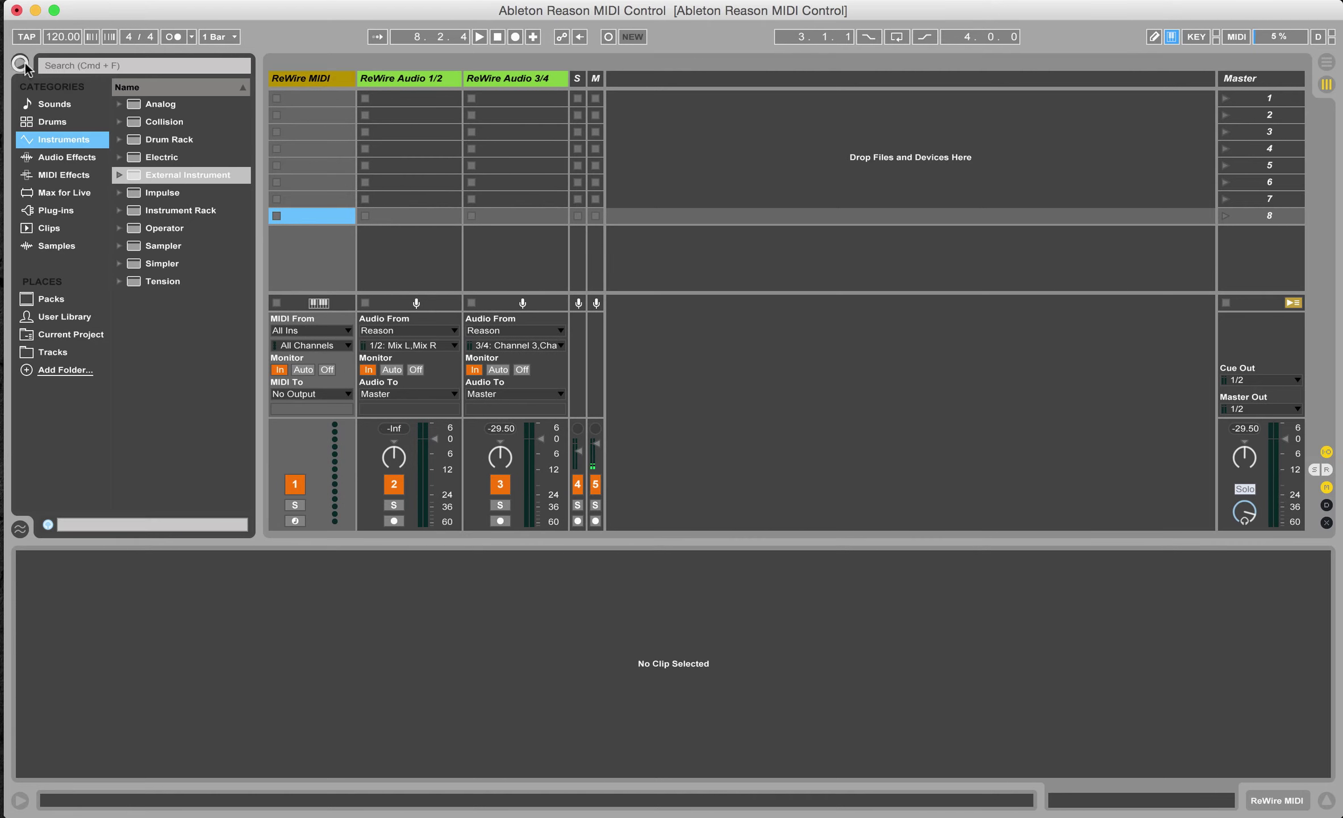
left_click_drag(190, 177, 321, 330)
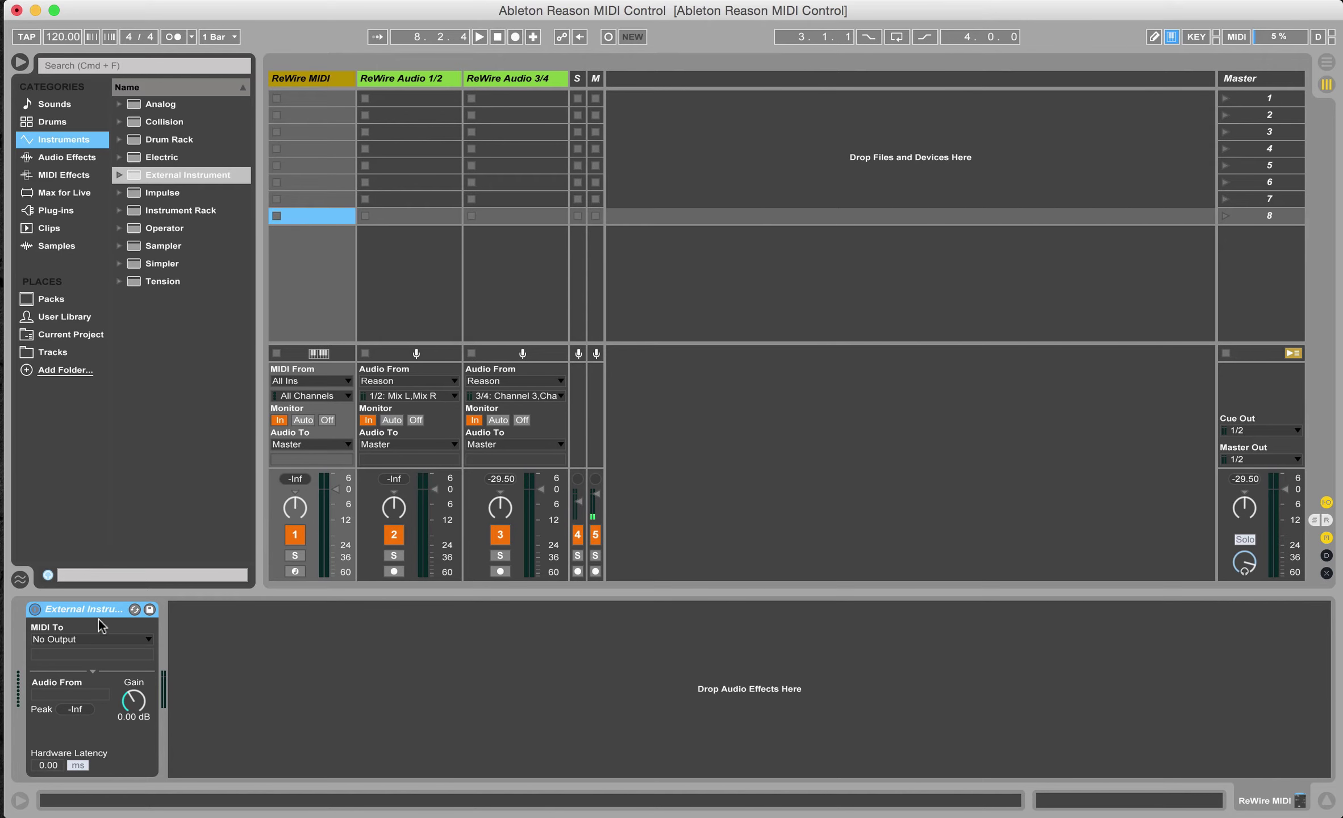
left_click(84, 639)
left_click(85, 675)
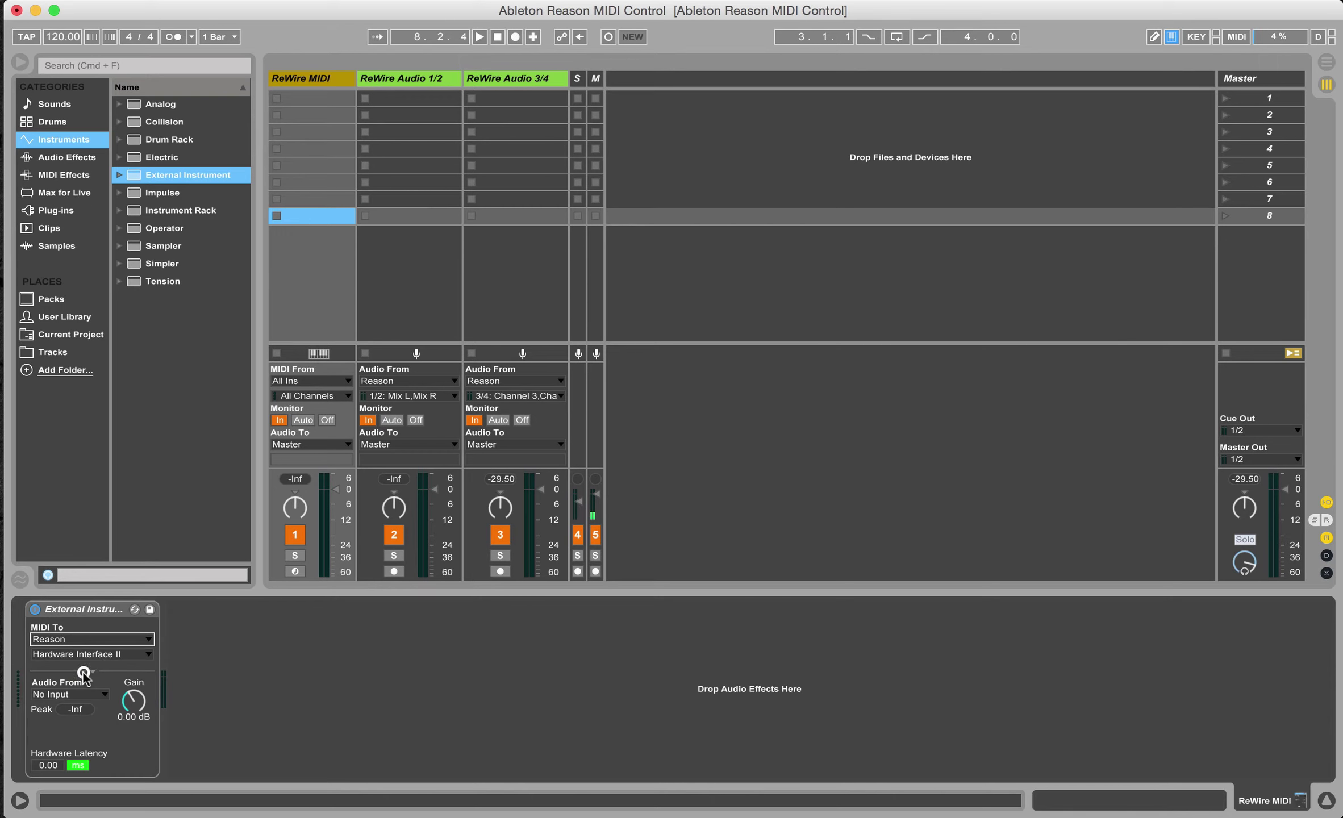
left_click(91, 654)
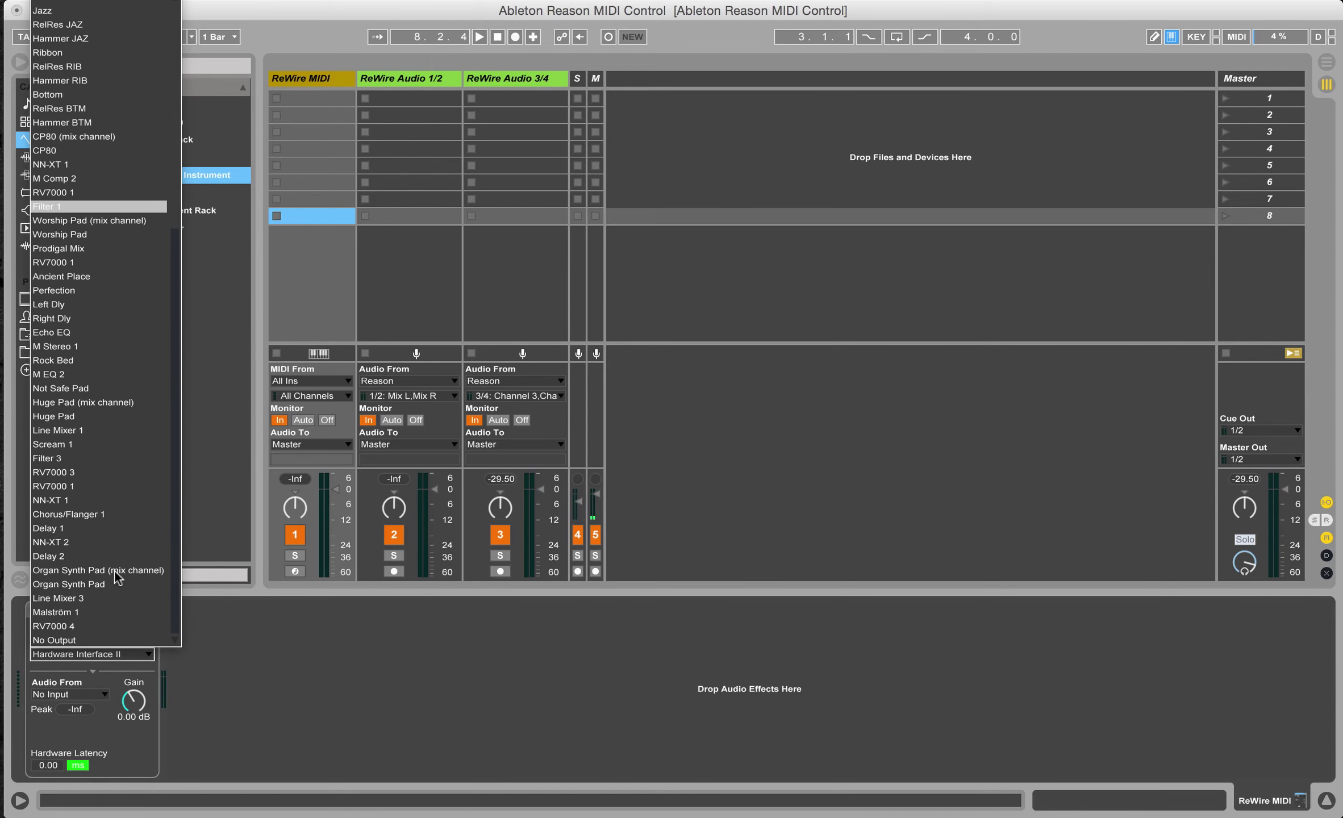
left_click(97, 417)
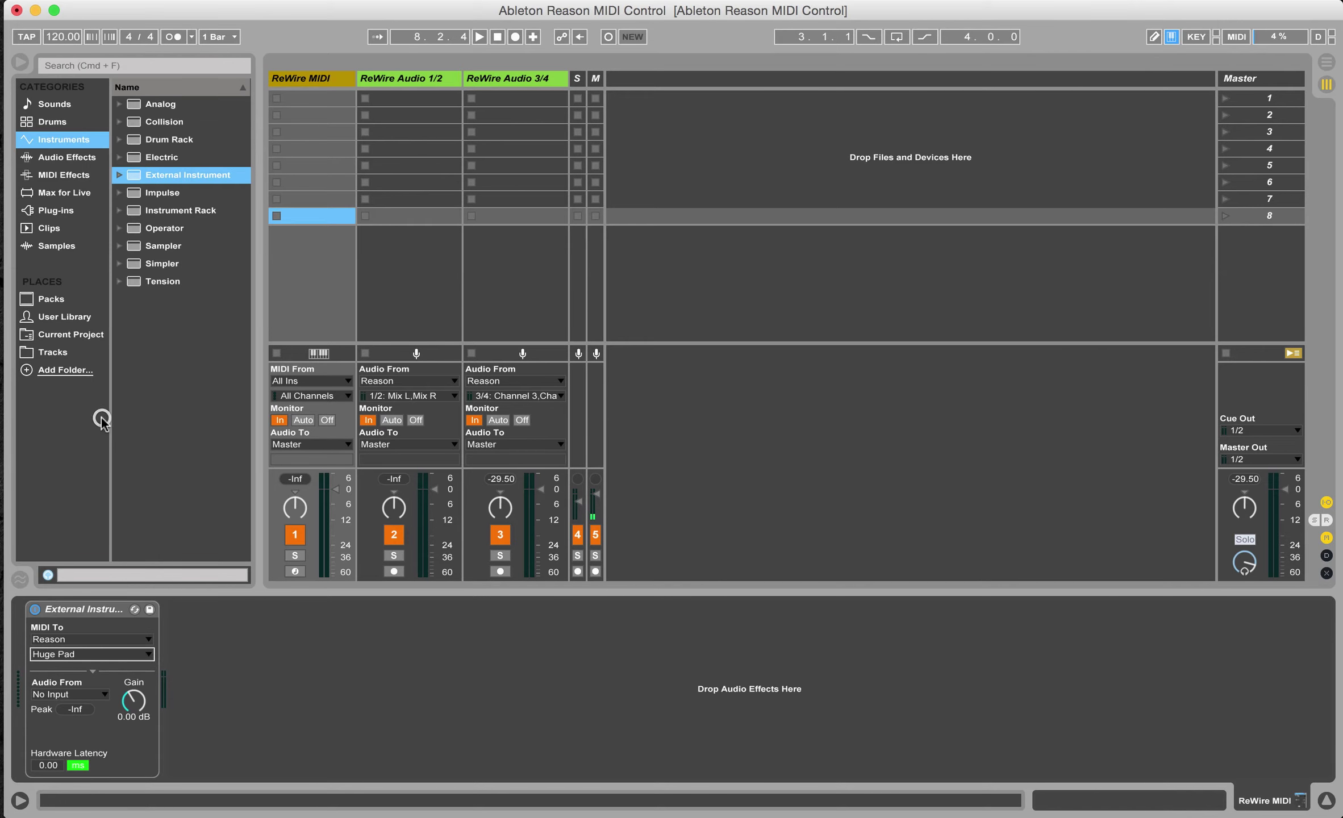
- Bring Reason's rack into view beside Live and bring up the application switcher
left_click(236, 621)
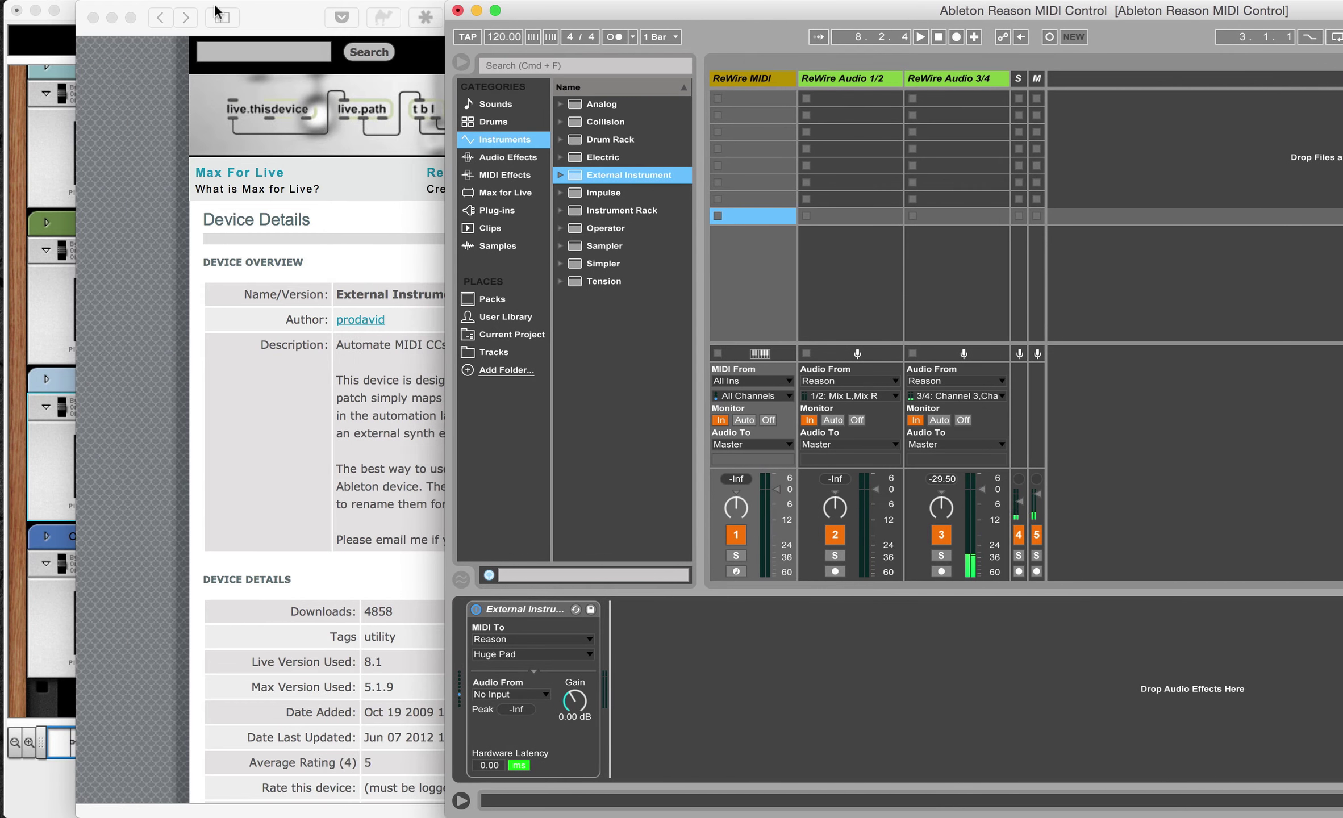
left_click(111, 18)
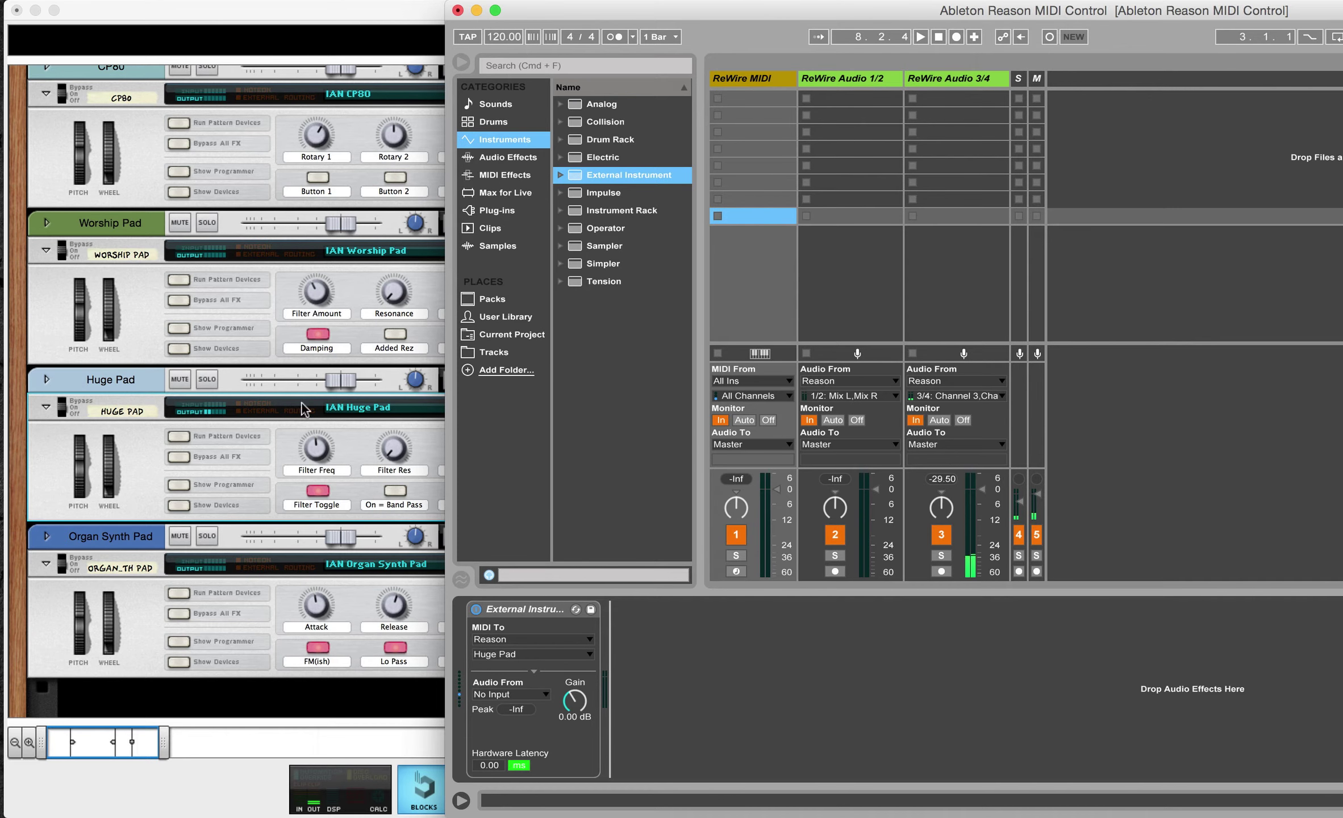
key("super+Tab")
key("super+Tab")
key("super+Tab")
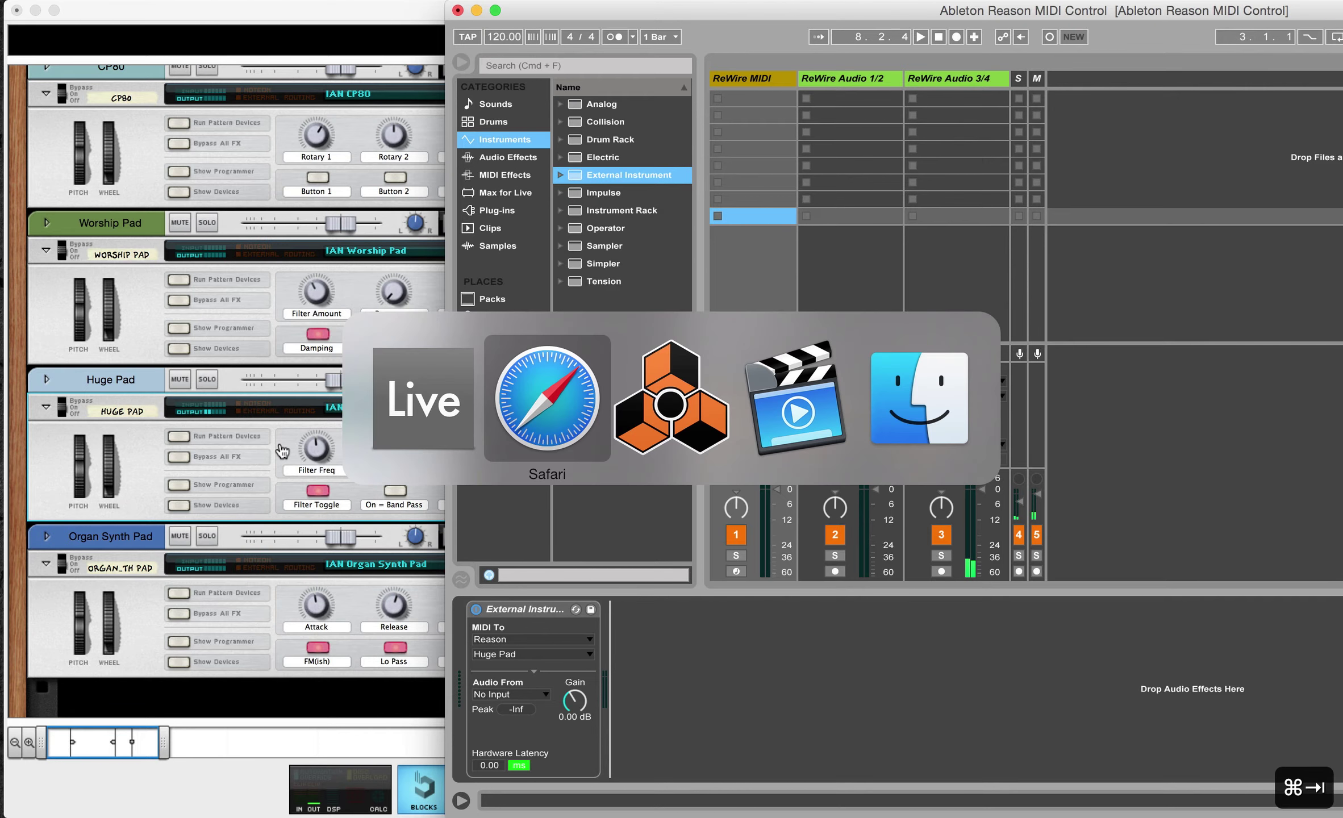
- Drag ExternalMIDIControl.amxd from Finder into the device chain before the External Instrument
key("super+Tab")
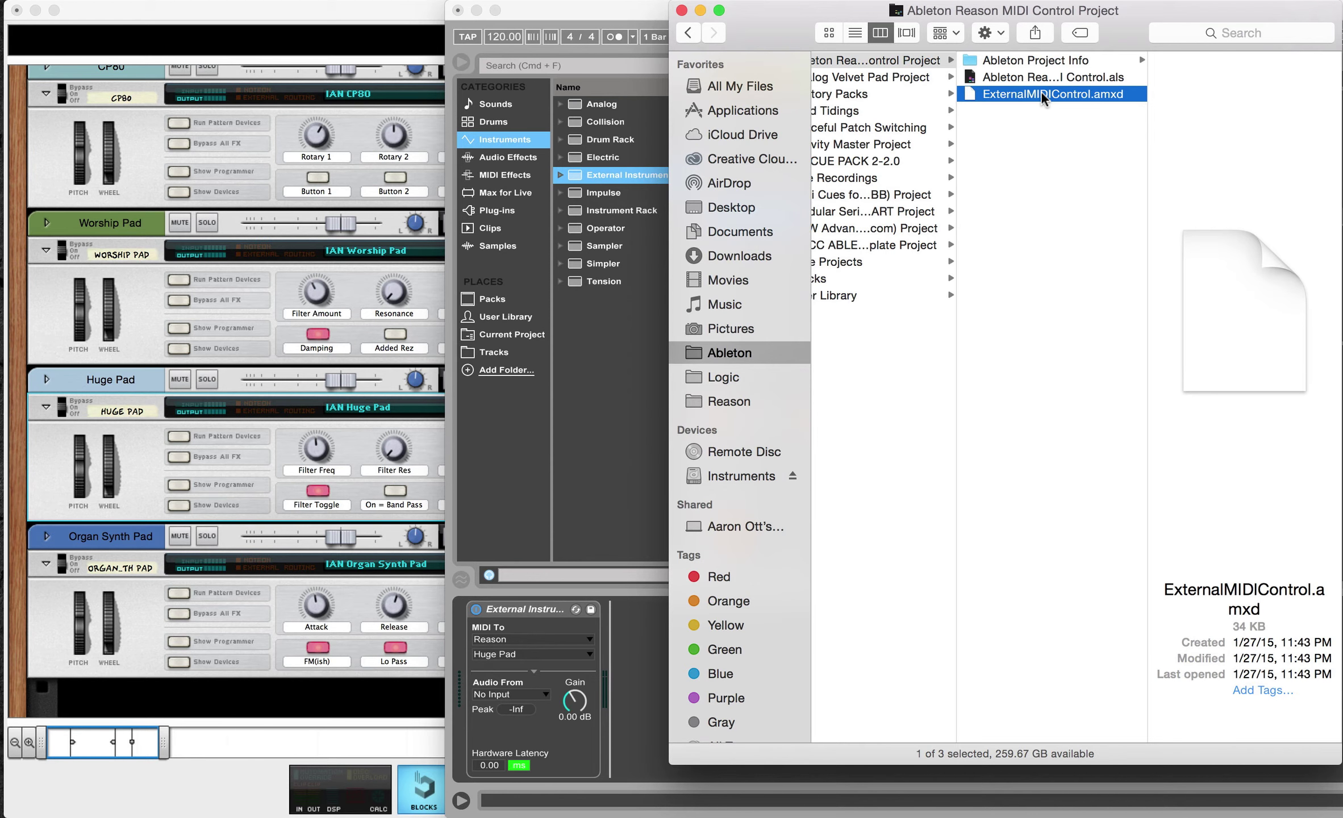
left_click_drag(1041, 93, 459, 614)
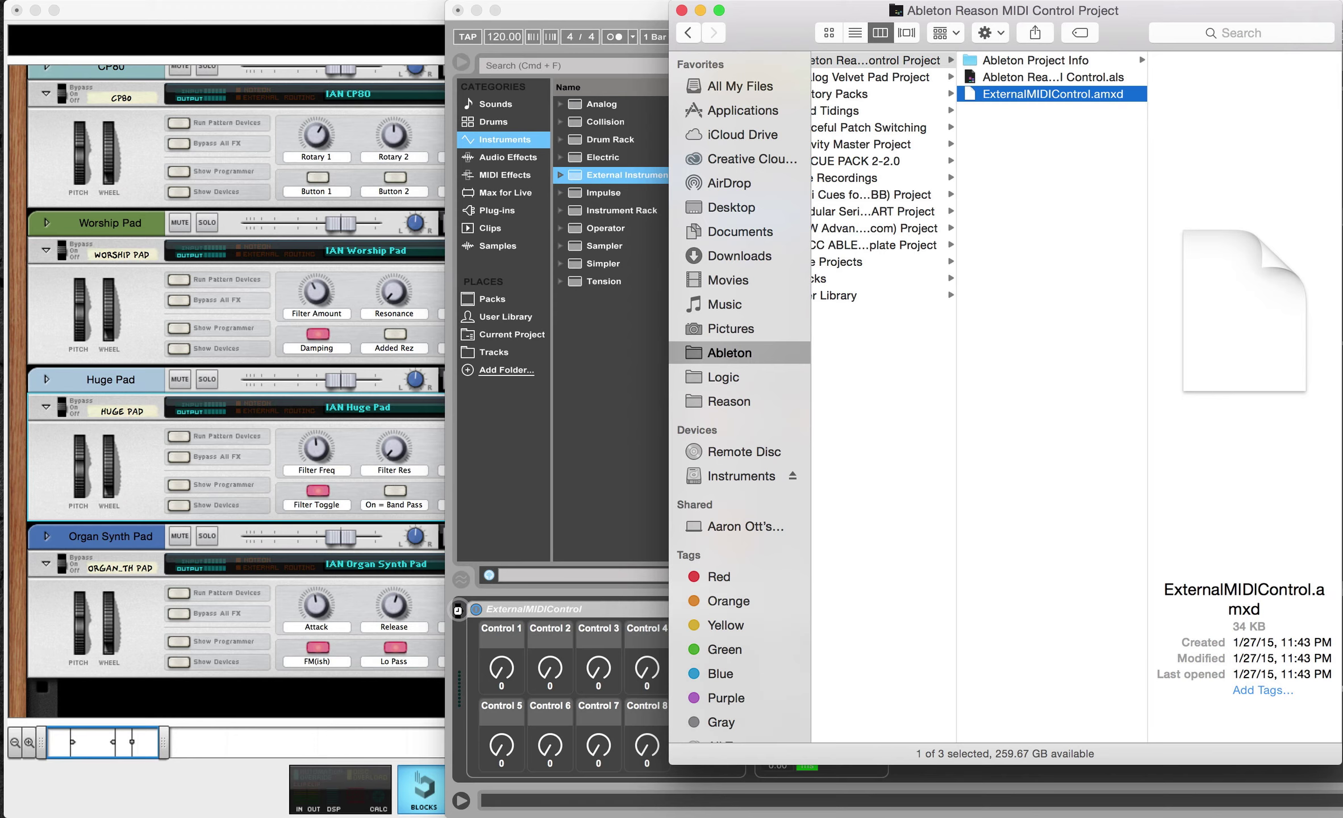
left_click(528, 610)
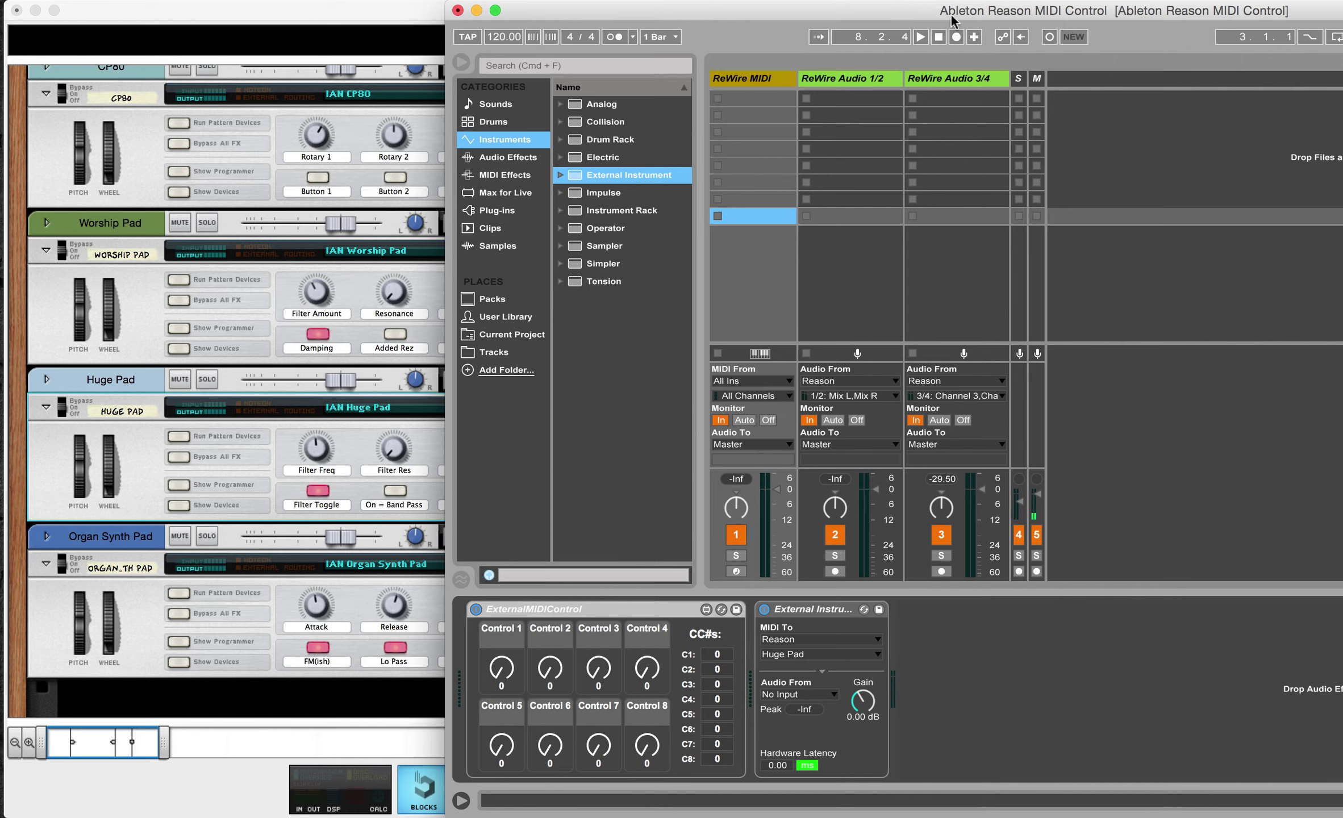
- Set controller C1 to CC 71 and test it by turning Control 1 up to 48
left_click_drag(954, 15, 647, 14)
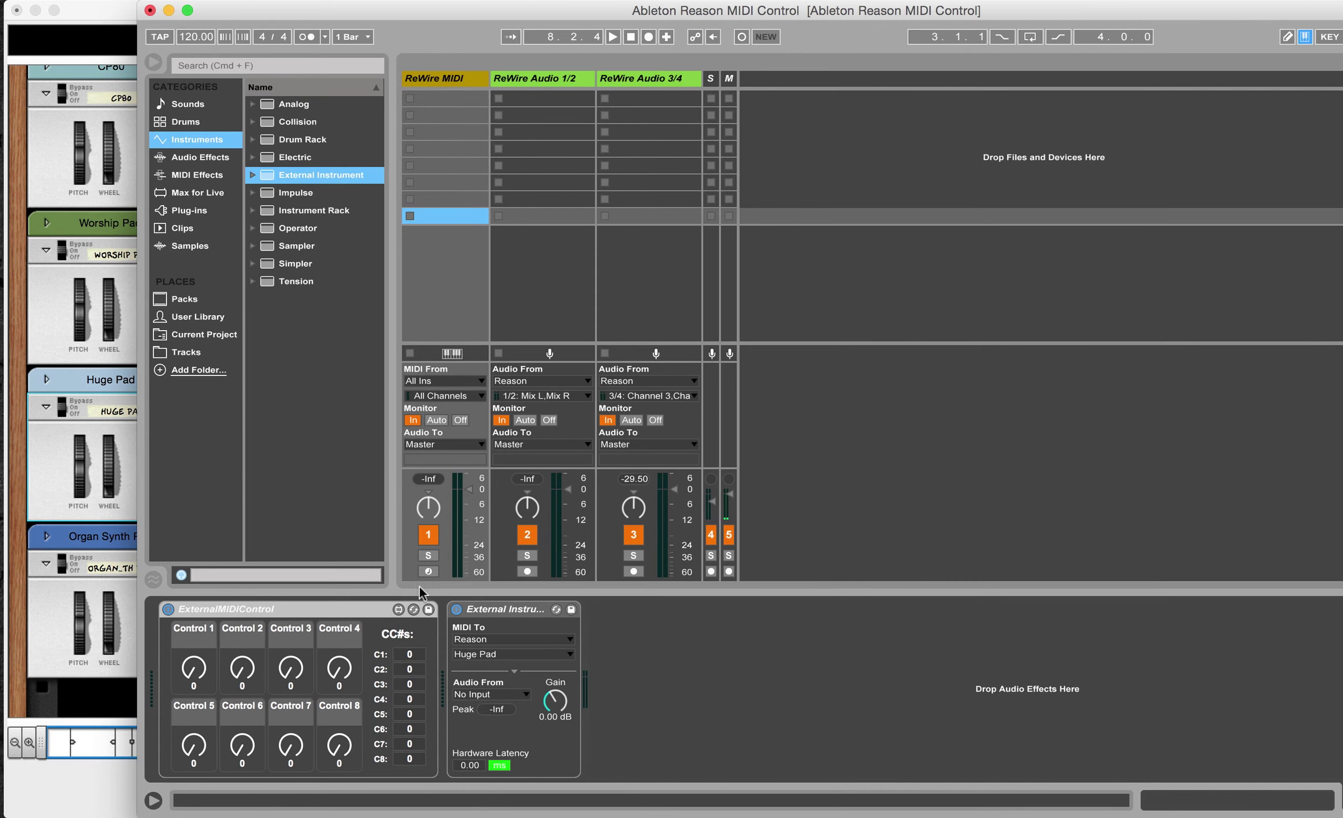
left_click(408, 656)
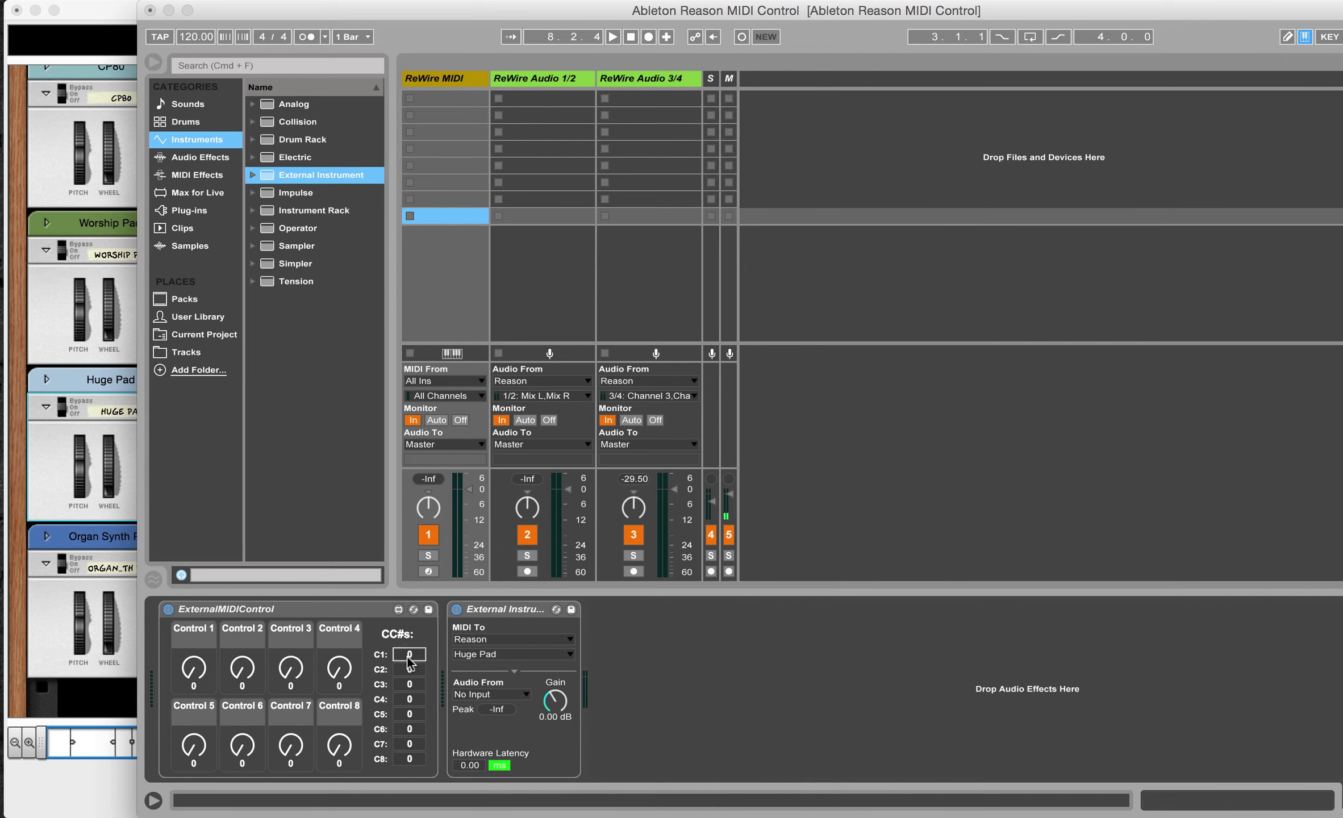
type("71")
left_click_drag(193, 679, 189, 660)
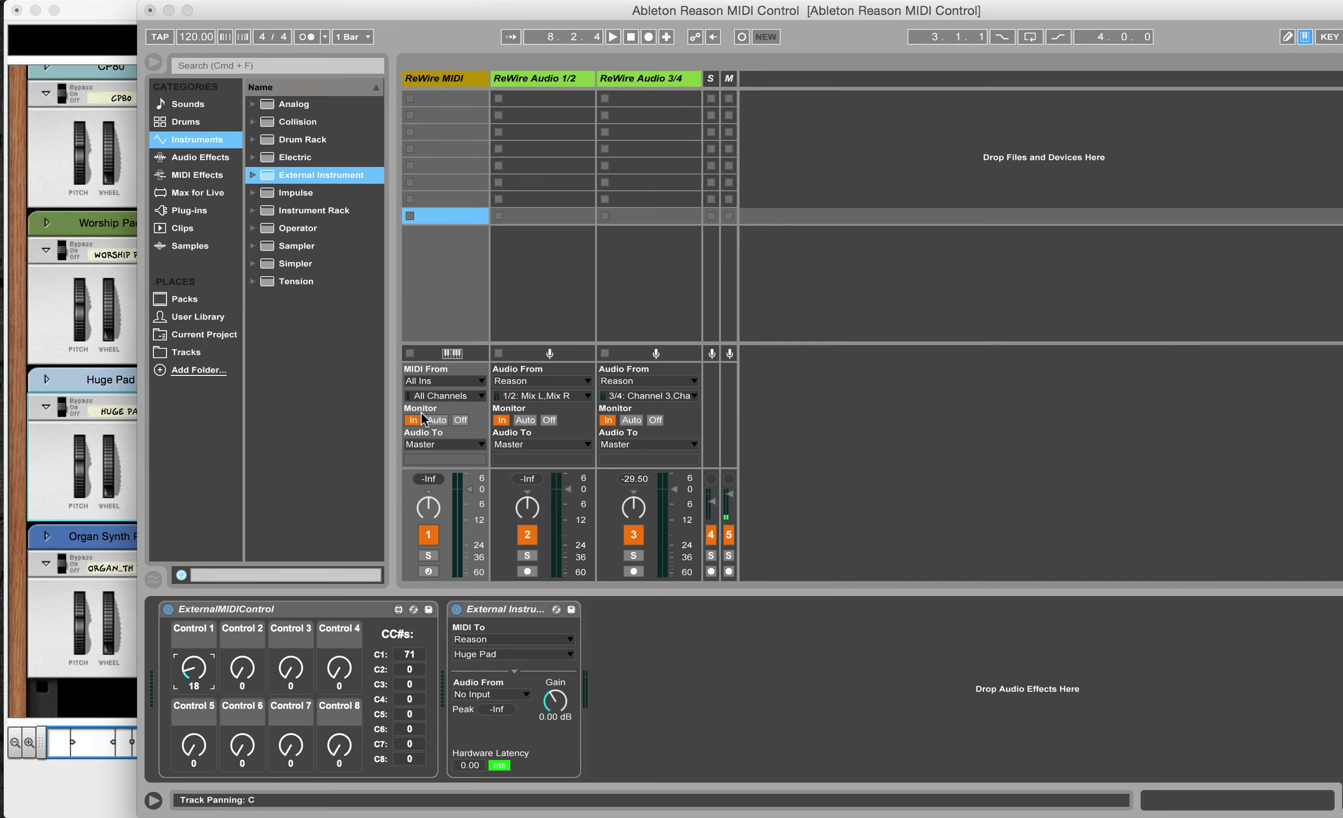
left_click_drag(294, 9, 515, 9)
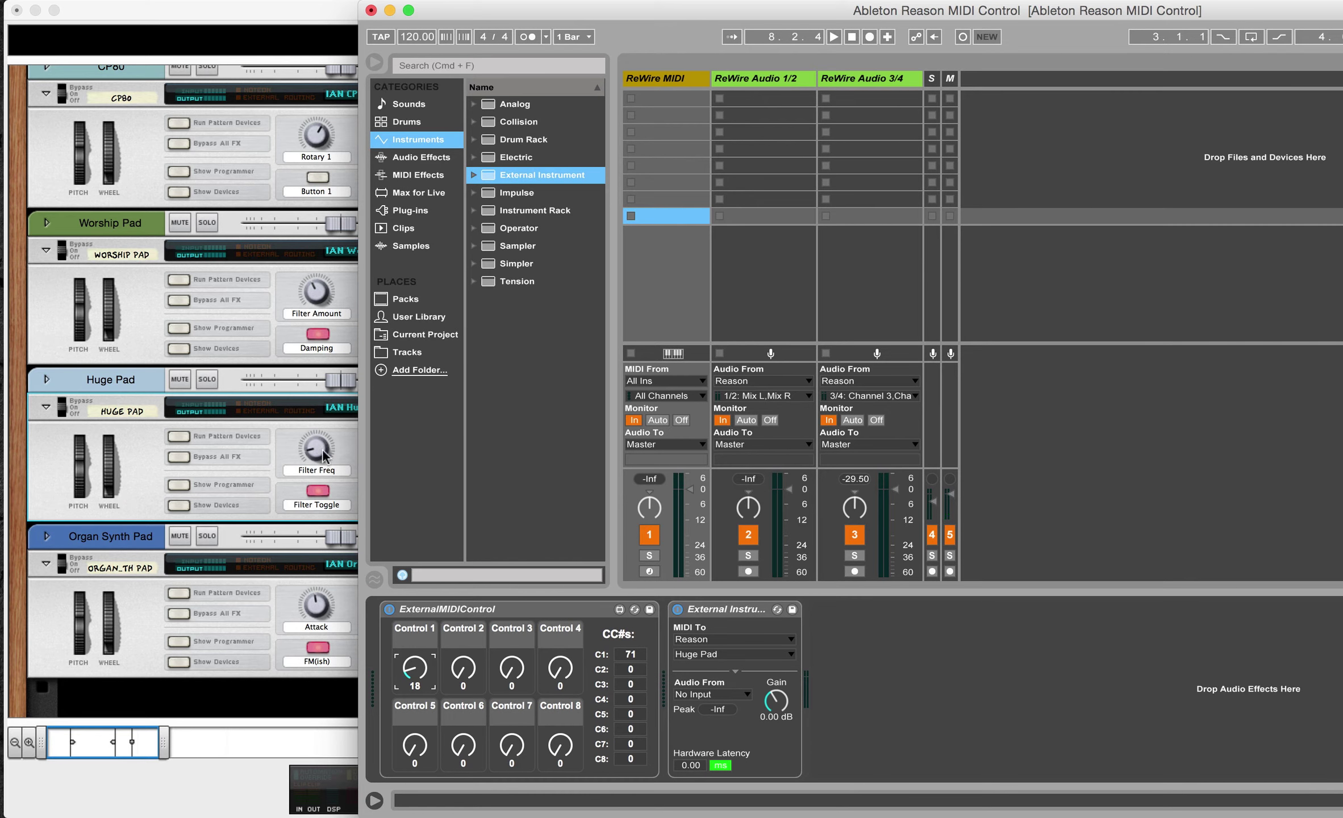
left_click_drag(412, 681, 389, 627)
- Turn Control 1 down to 25, then toggle MIDI Map mode on and back off
left_click_drag(411, 676, 401, 714)
key("super+m")
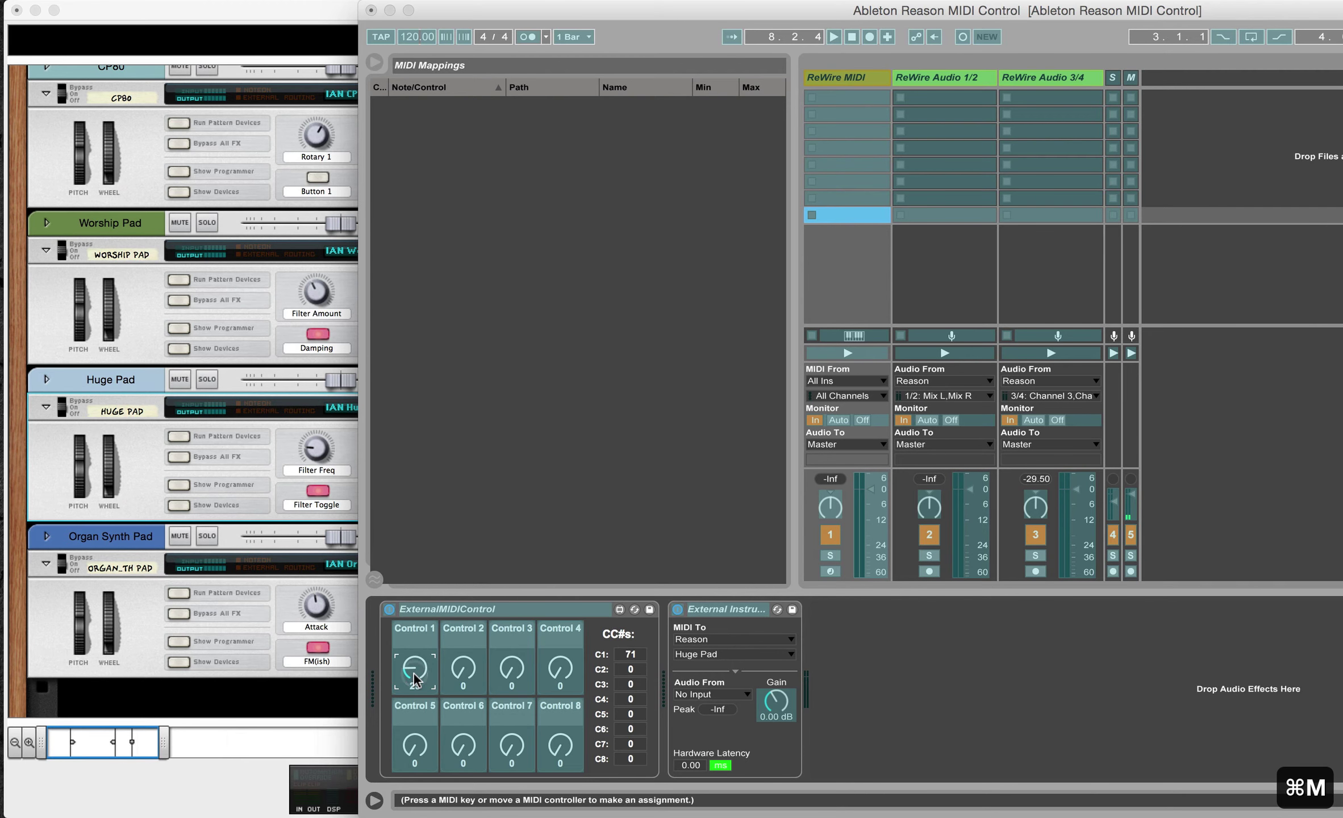
key("super+m")
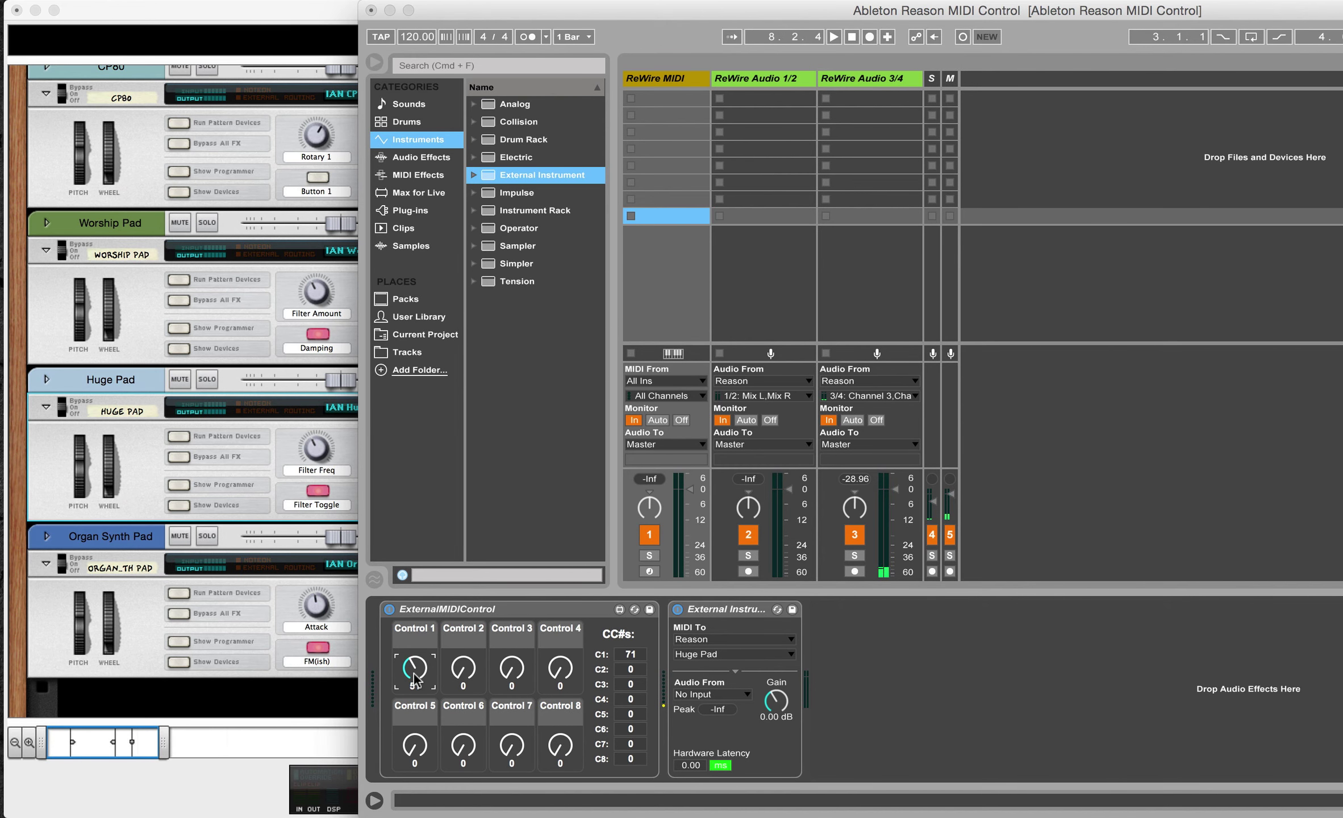
- Assign CC 72 to Control 2 and raise Control 2 to 28
left_click_drag(667, 5, 749, 6)
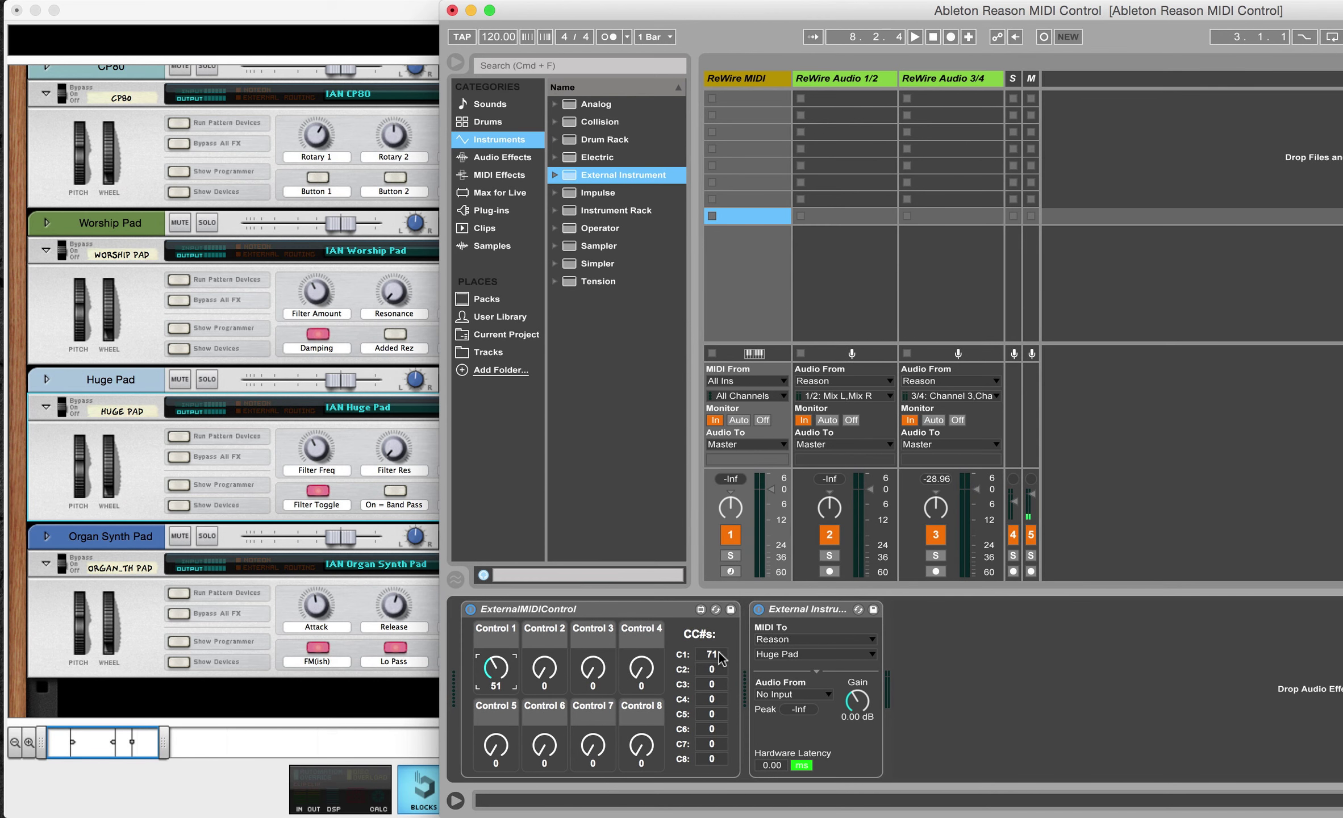
left_click(713, 671)
left_click_drag(536, 673, 514, 648)
- Confirm Filter Res moved on Reason's Huge Pad, then return to Live
left_click(391, 449)
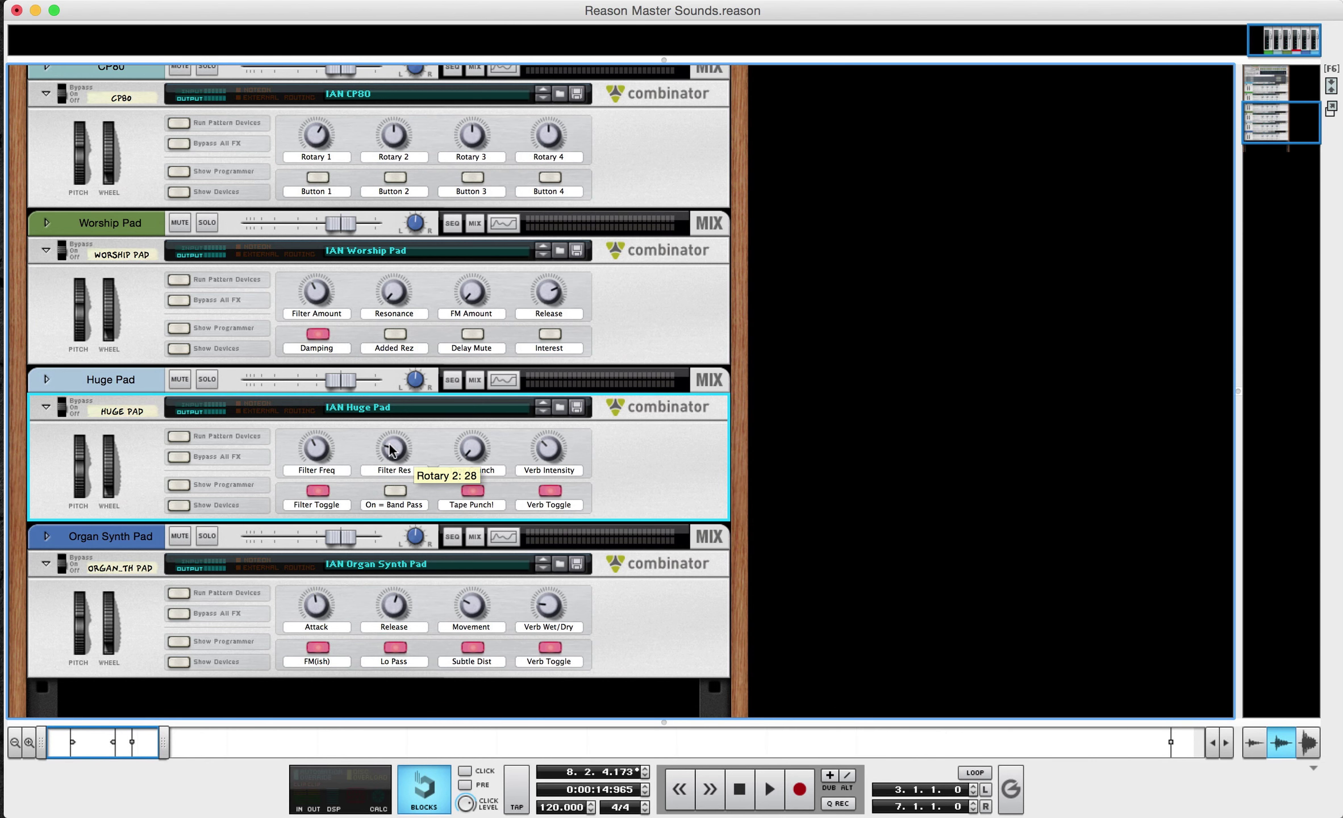
key("super+Tab")
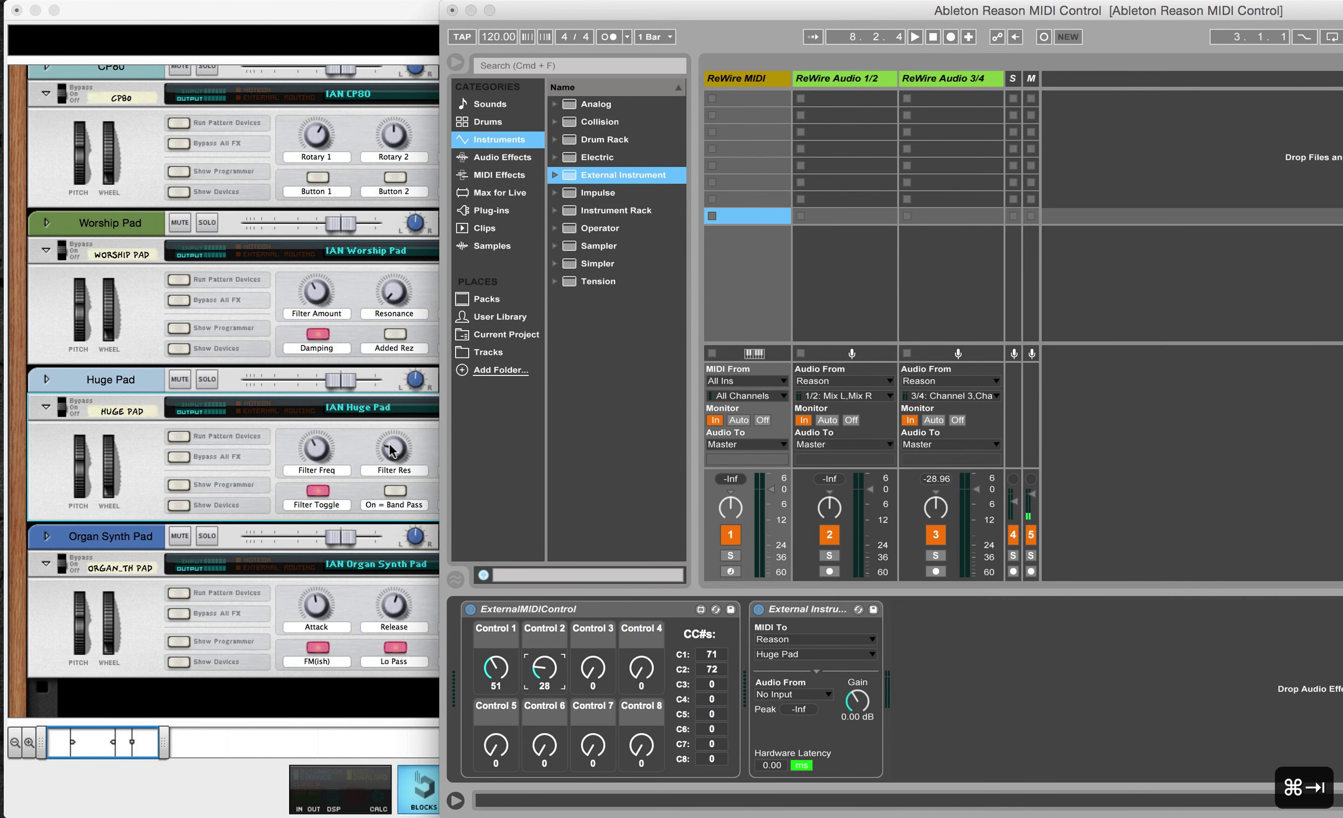
left_click_drag(836, 15, 416, 15)
- Point the External Instrument's MIDI To destination at Reason's CP80
left_click(384, 654)
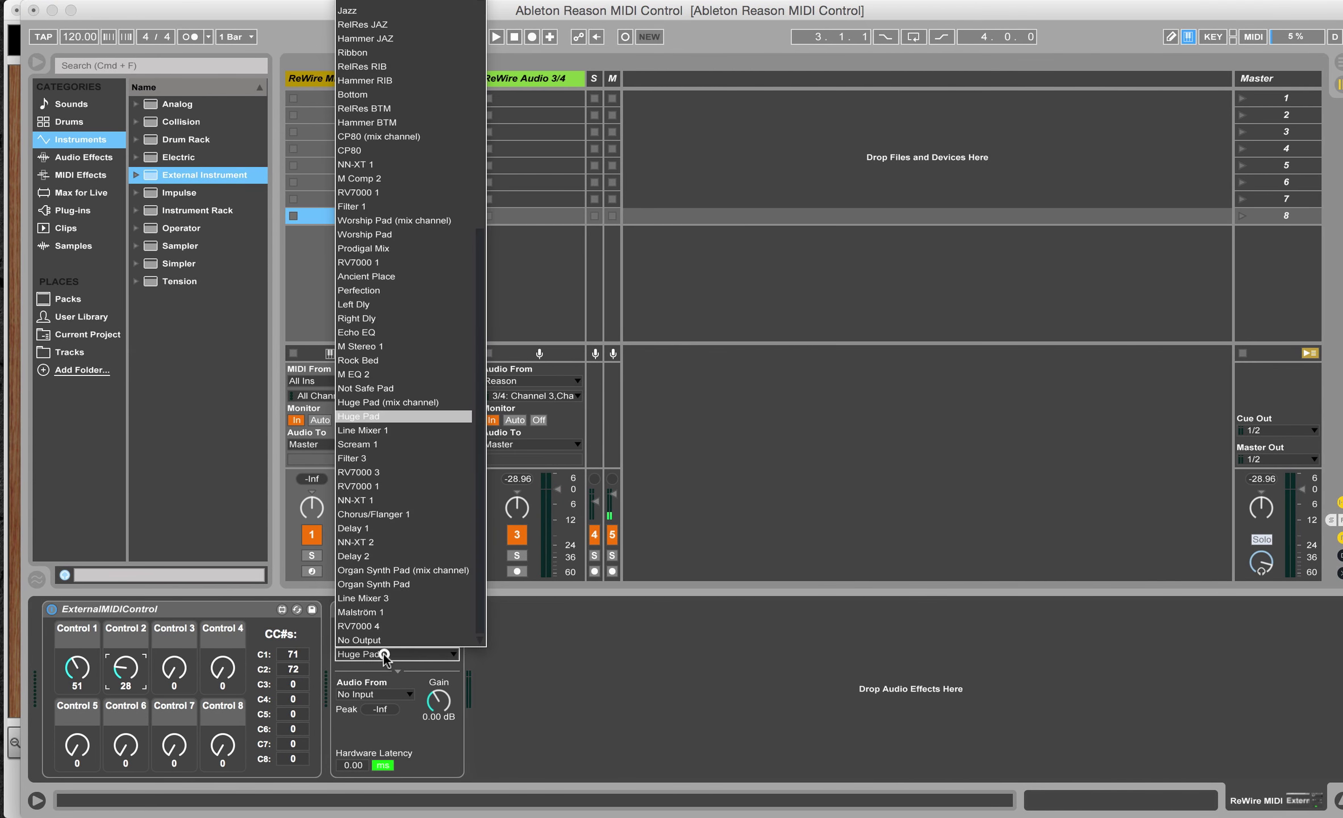
left_click(395, 147)
left_click(230, 2)
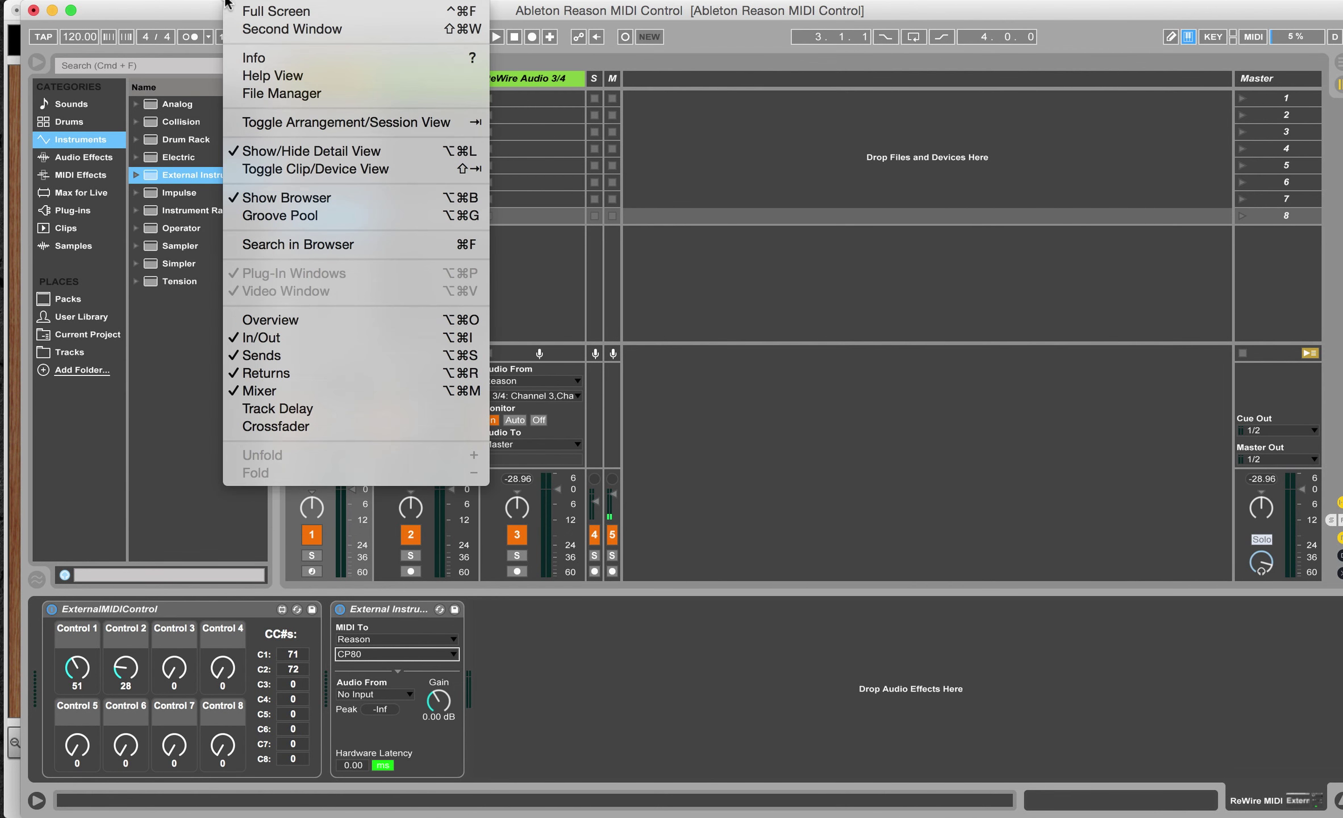
mouse_move(219, 3)
left_click_drag(199, 14, 700, 9)
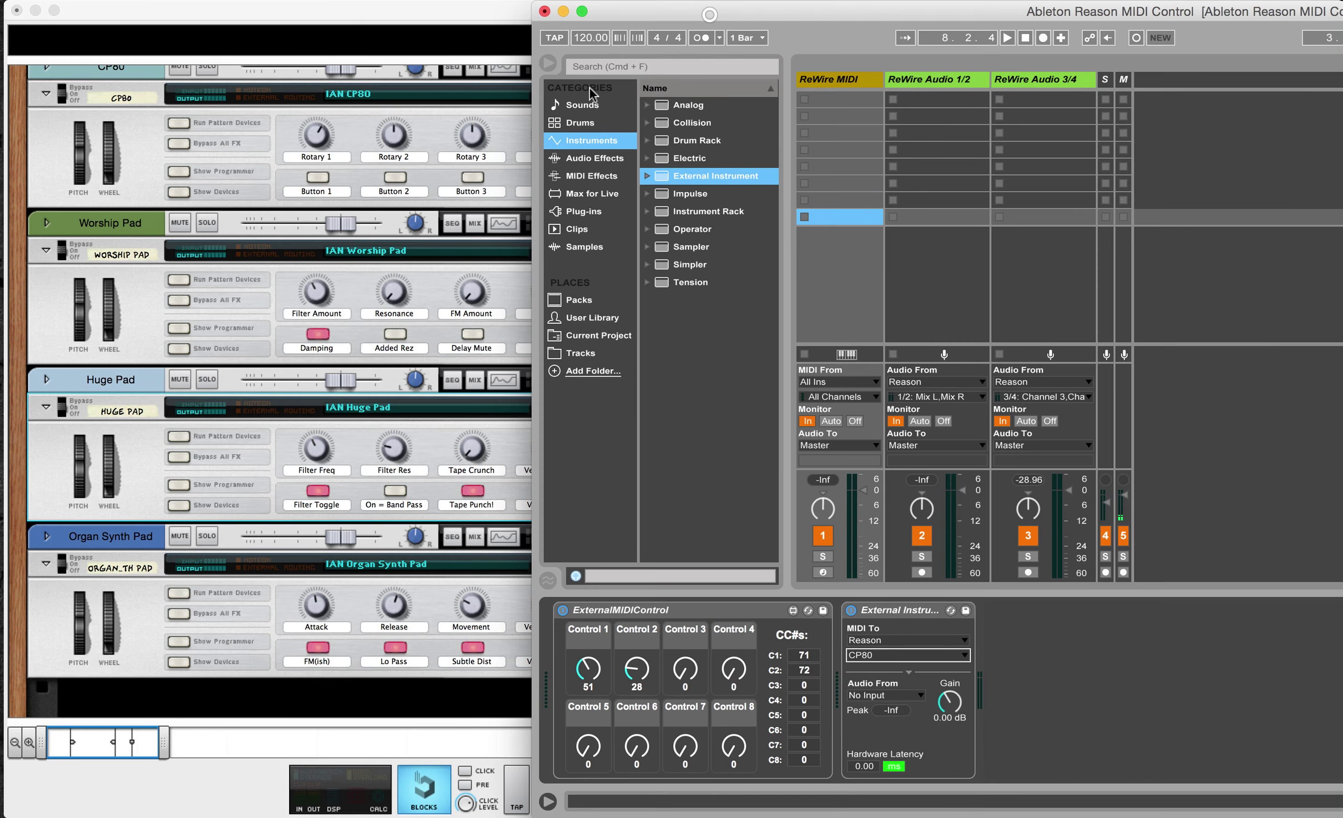
scroll(363, 267, "up", 5)
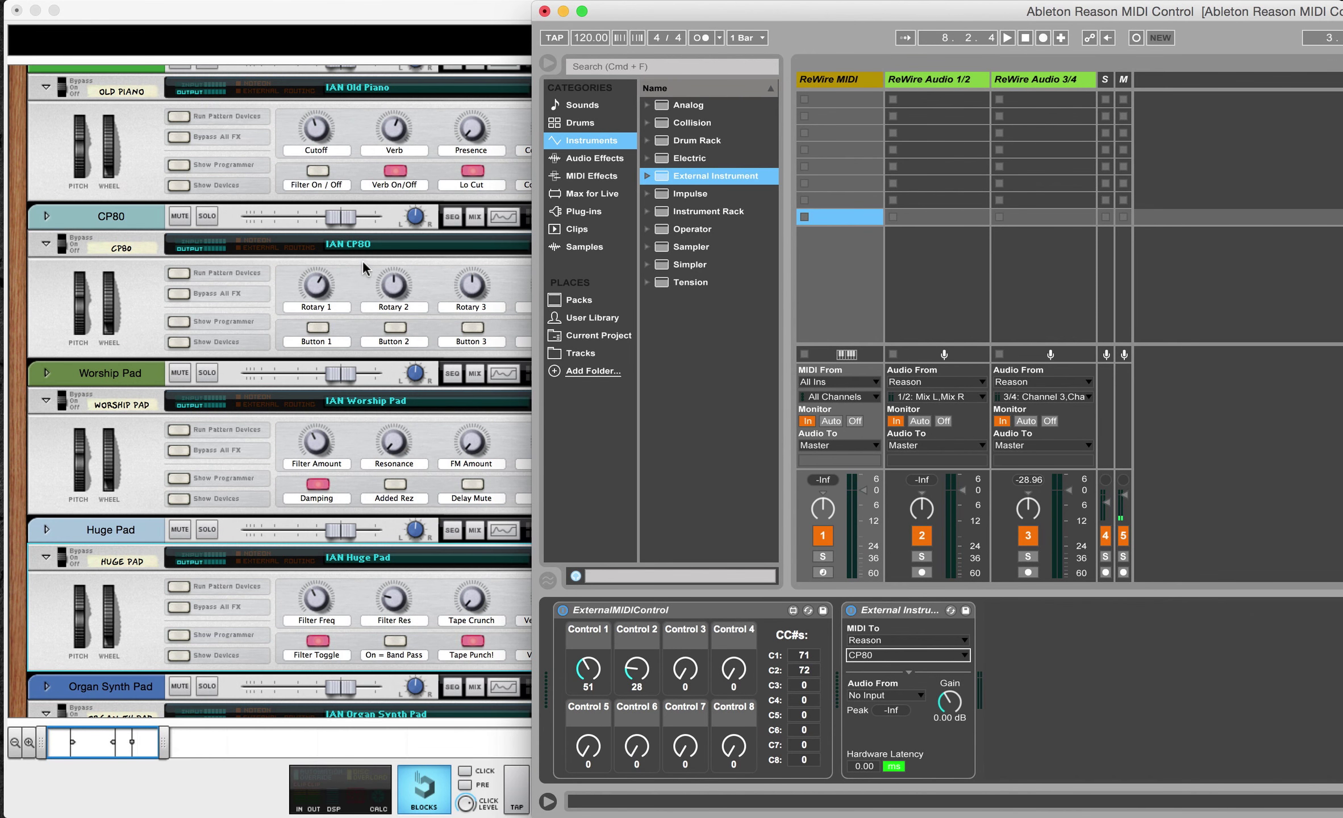
- Turn Control 1 up to 62 to move CP80's Rotary 1, then maximise Live
left_click(591, 671)
left_click_drag(587, 689, 549, 666)
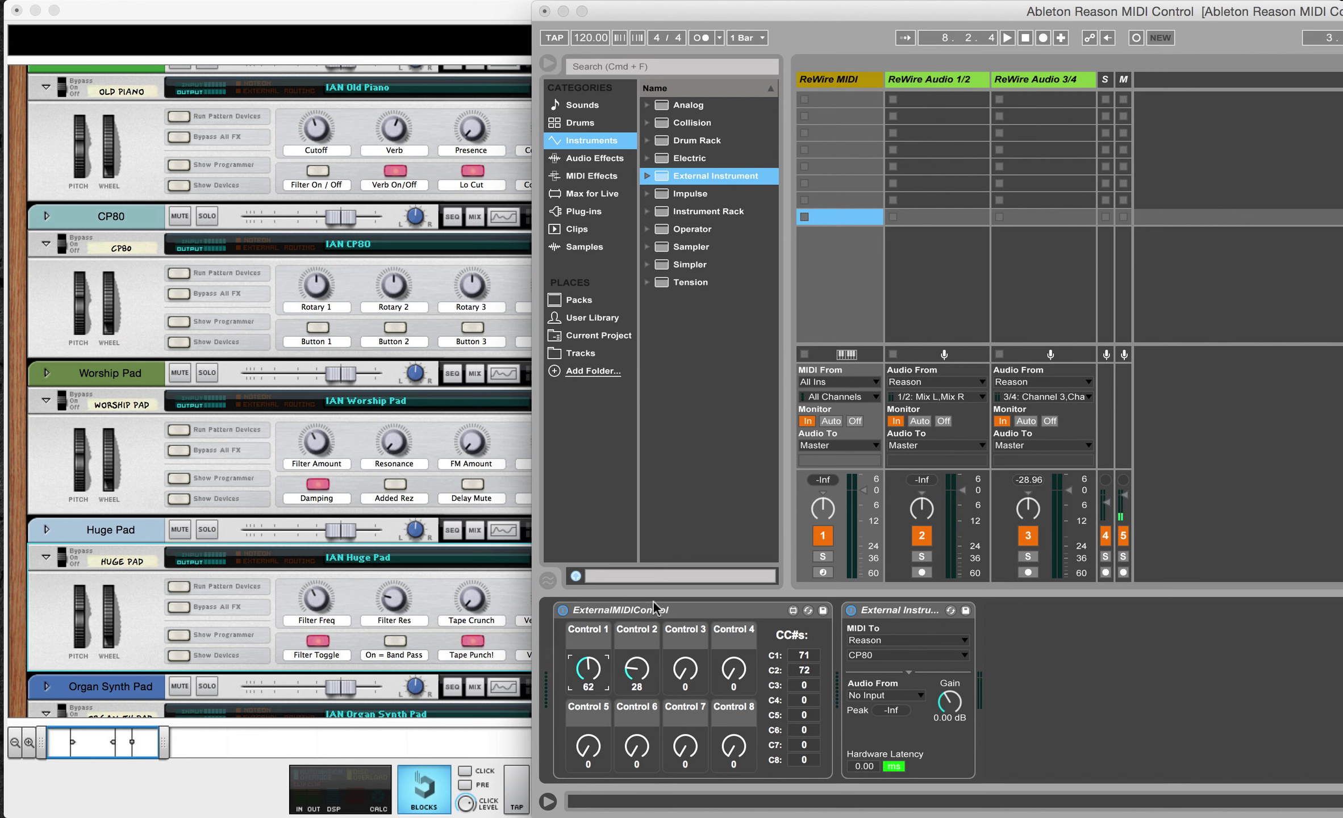
double_click(926, 12)
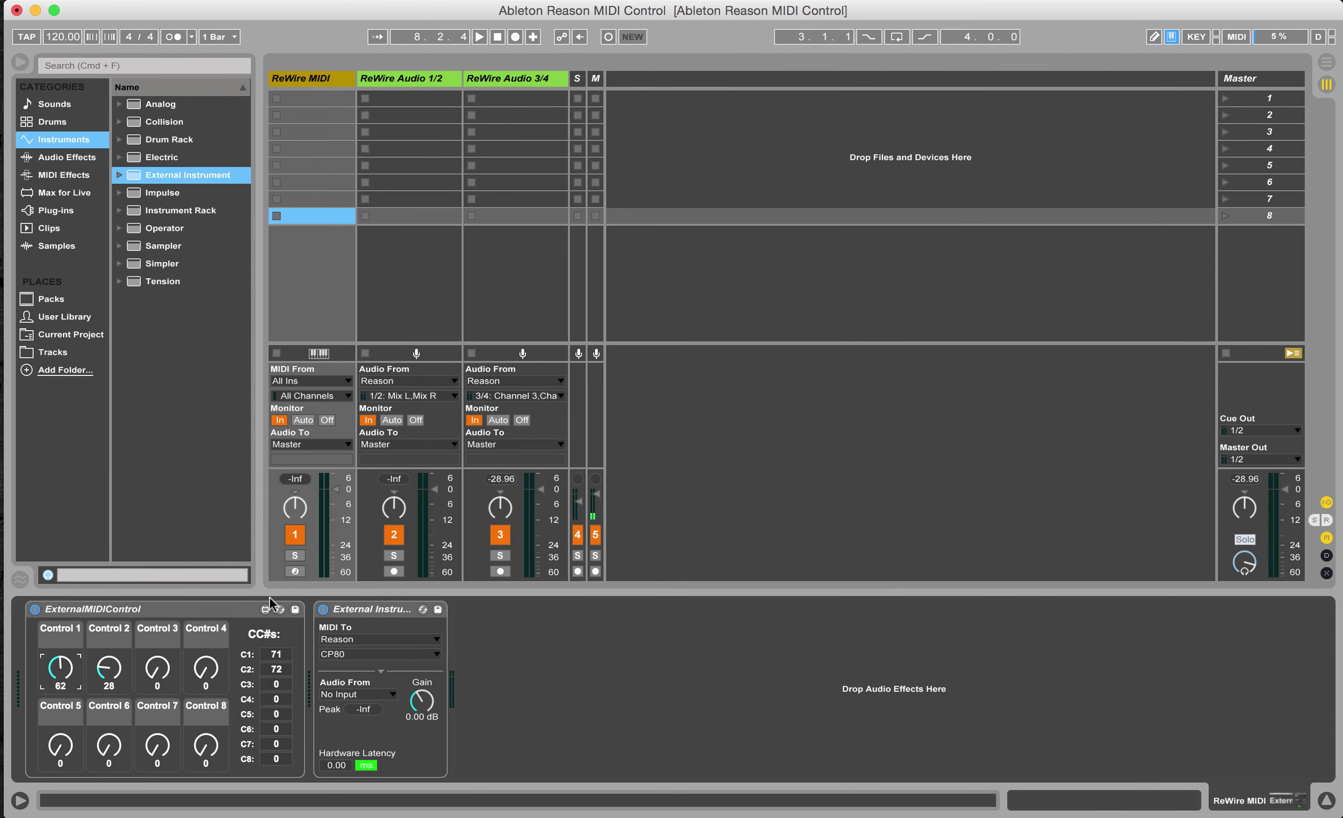
- Review ExternalMIDIControl, External Instrument and Control 2, then reveal Reason's CP80 Rotary knobs
left_click(192, 611)
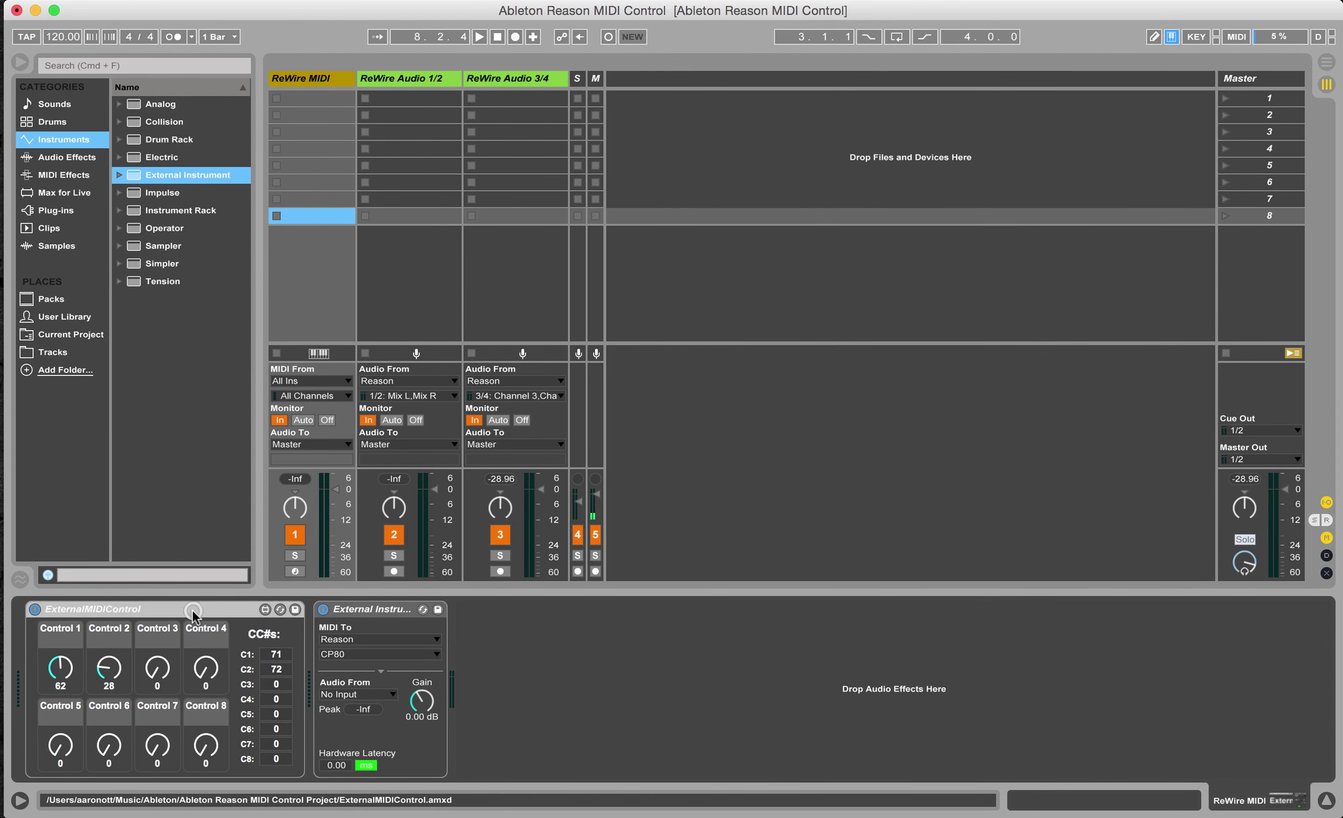
left_click(385, 612)
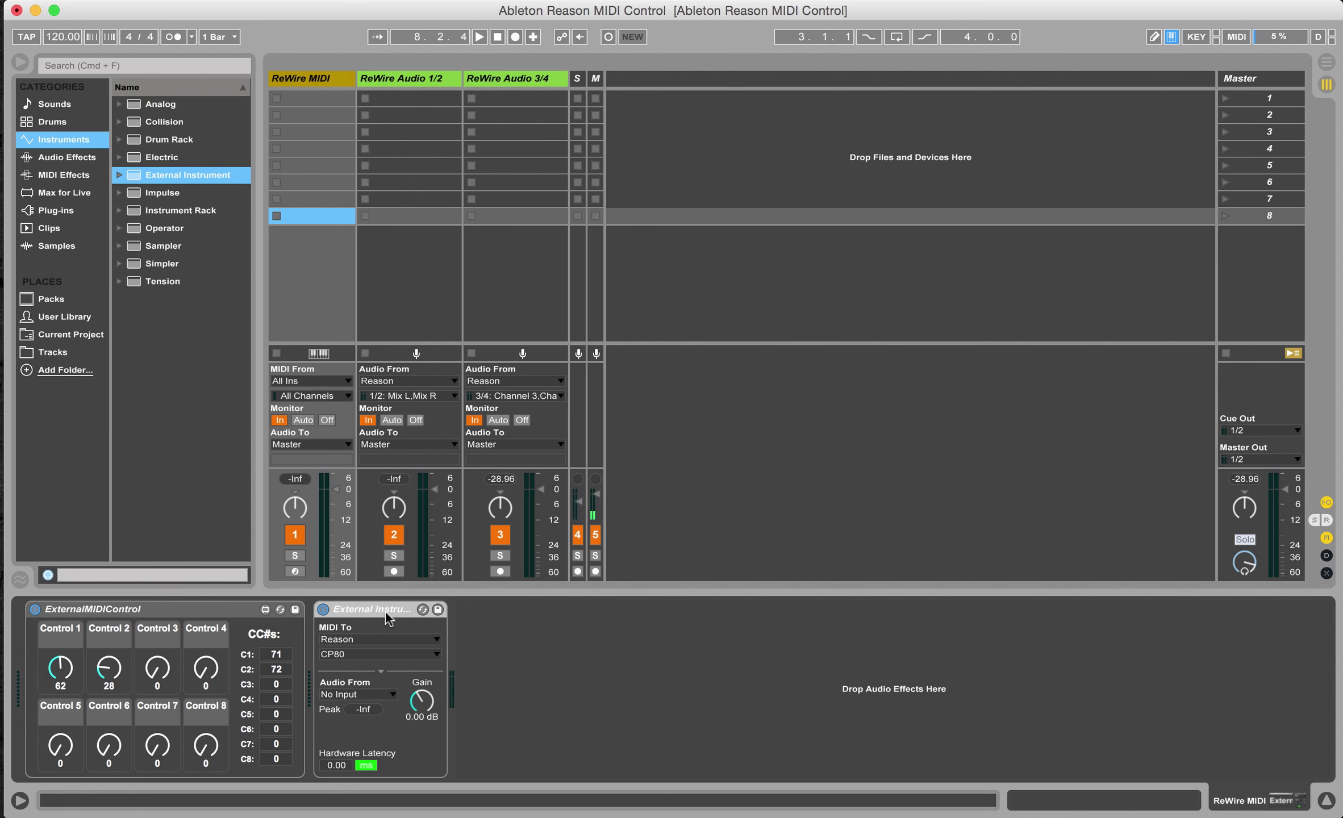
left_click(114, 674)
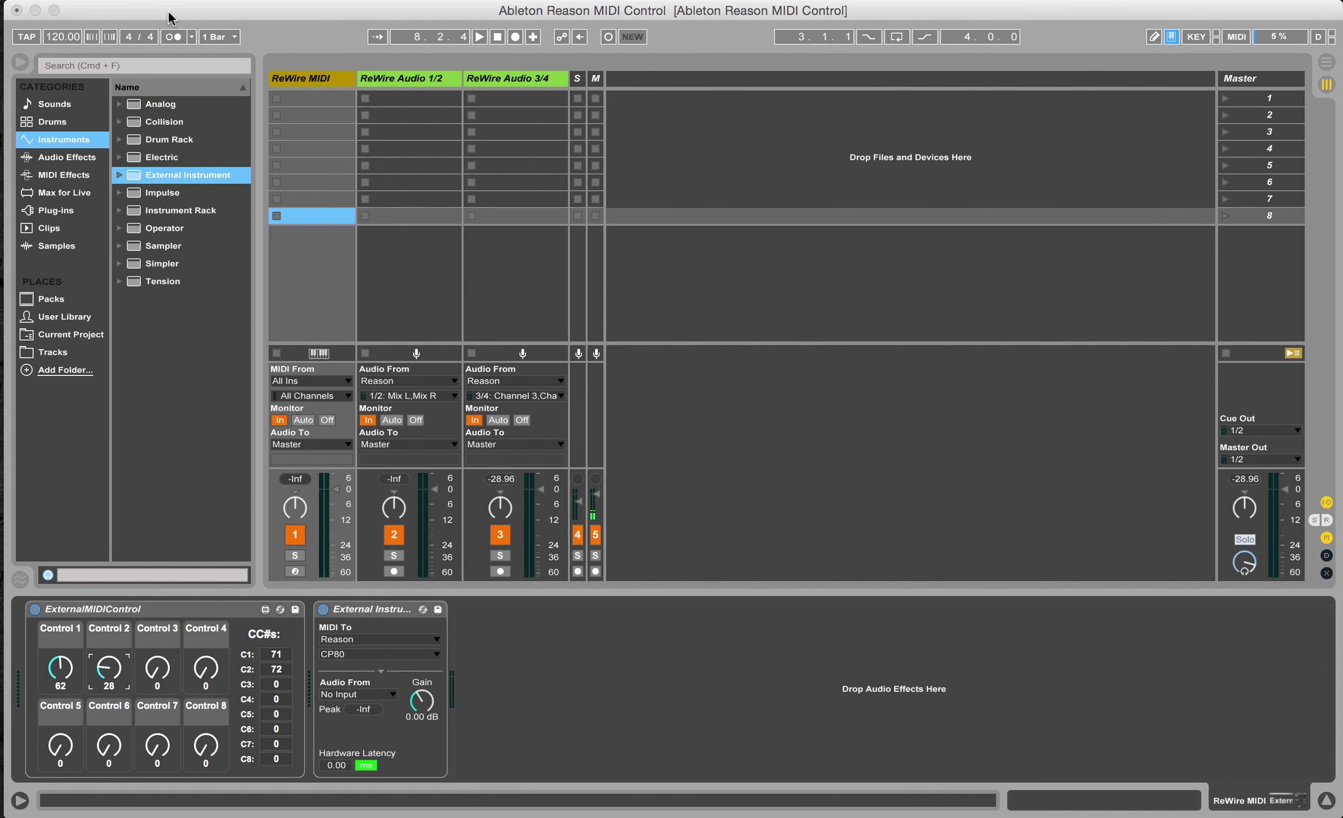
left_click_drag(169, 17, 596, 10)
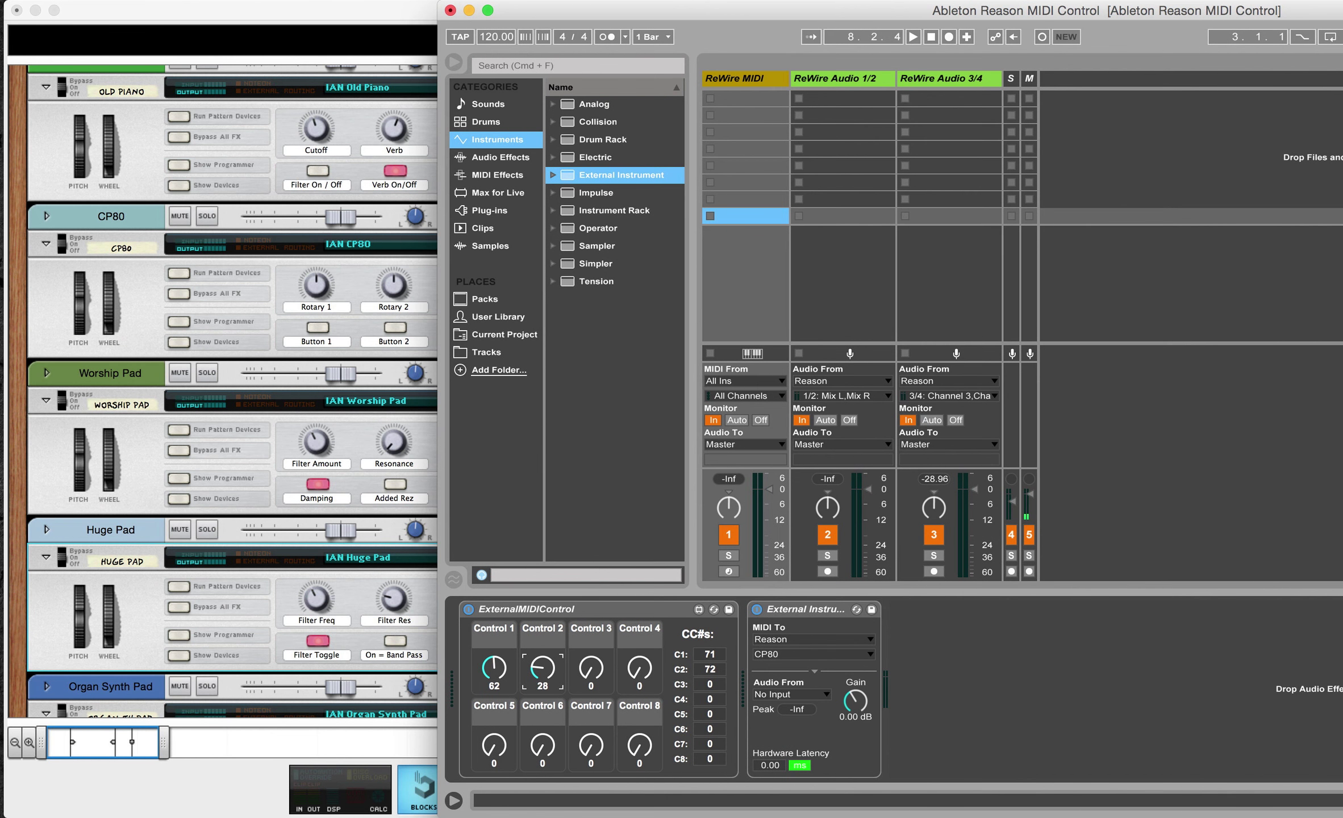